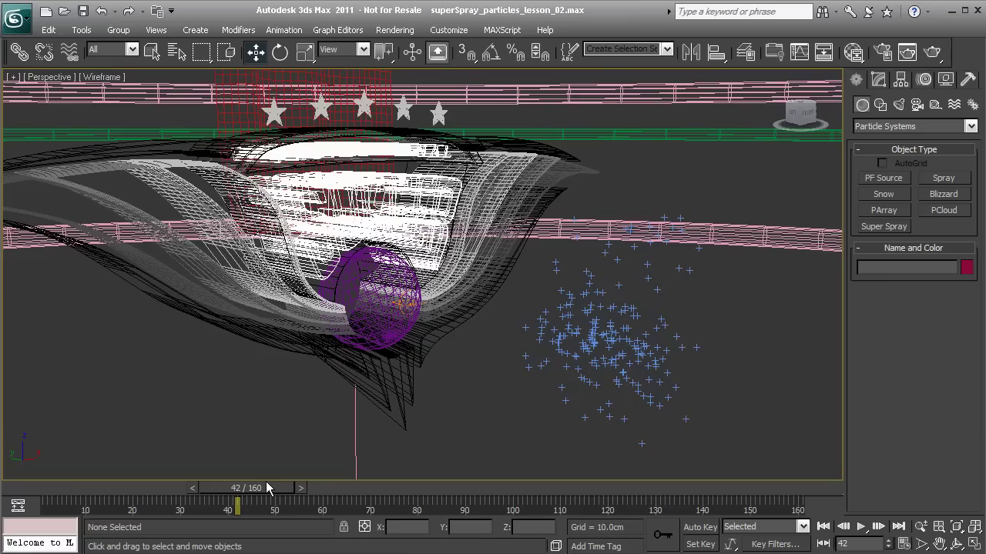
# Step: Maximize the Top viewport and center the soccer logo and particle cloud
pyautogui.moveTo(260, 489)
pyautogui.mouseDown()
pyautogui.moveTo(172, 489)
pyautogui.moveTo(227, 480)
pyautogui.moveTo(185, 479)
pyautogui.moveTo(250, 481)
pyautogui.mouseUp()
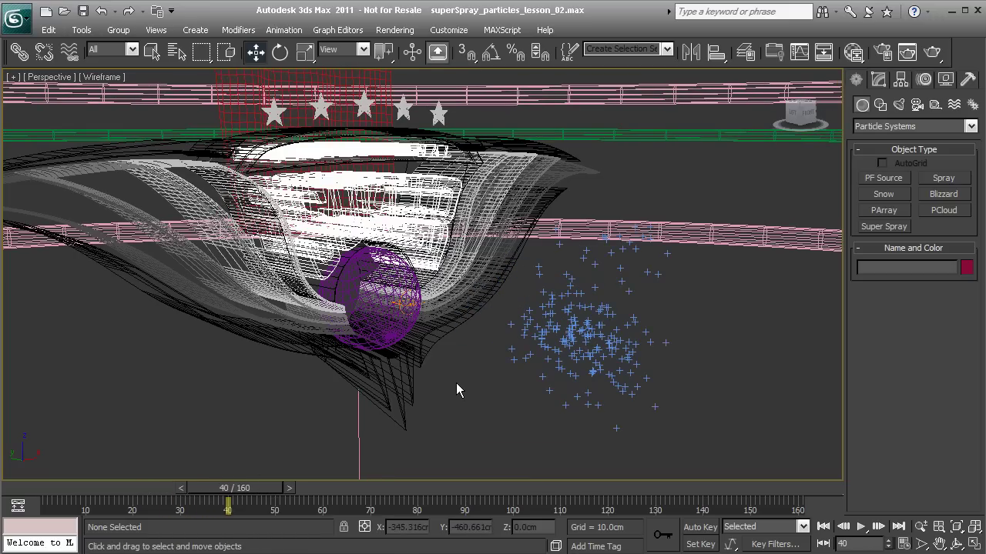
pyautogui.hotkey('alt', 'w')
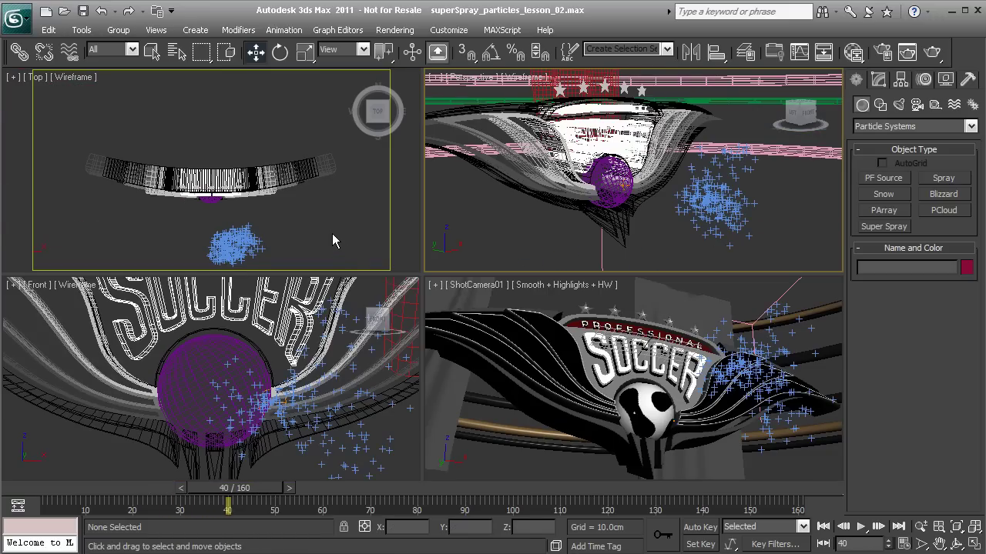
pyautogui.moveTo(332, 241); pyautogui.dragTo(324, 220, button='middle')
pyautogui.hotkey('alt', 'w')
pyautogui.moveTo(438, 295); pyautogui.dragTo(389, 244, button='middle')
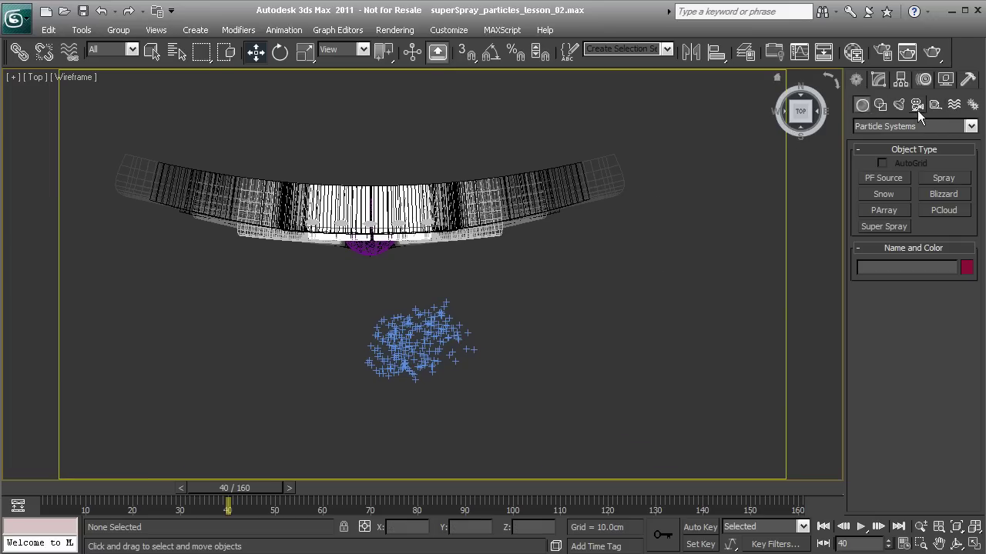
# Step: Create Gravity001 beside the particle cloud, then return to four views with Perspective active
pyautogui.click(955, 105)
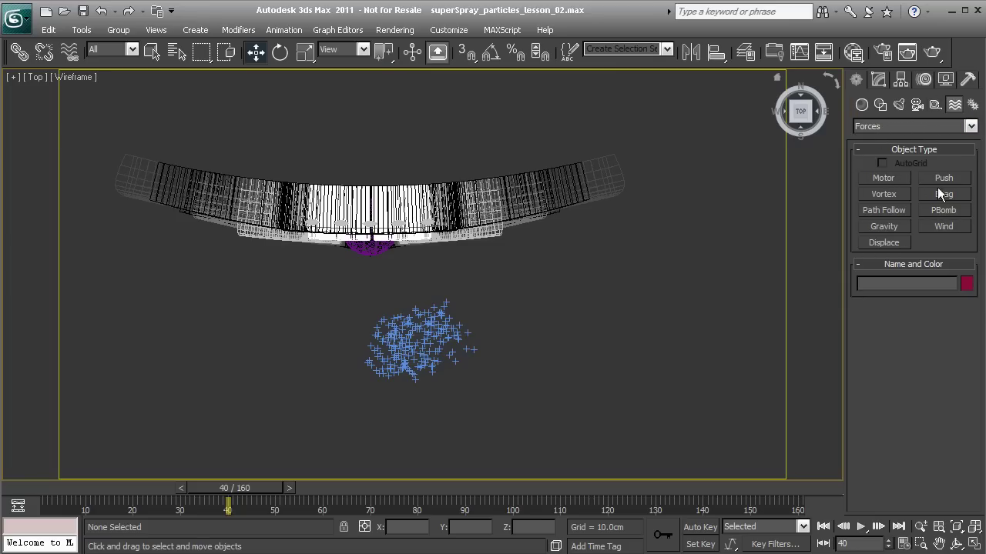
pyautogui.click(885, 227)
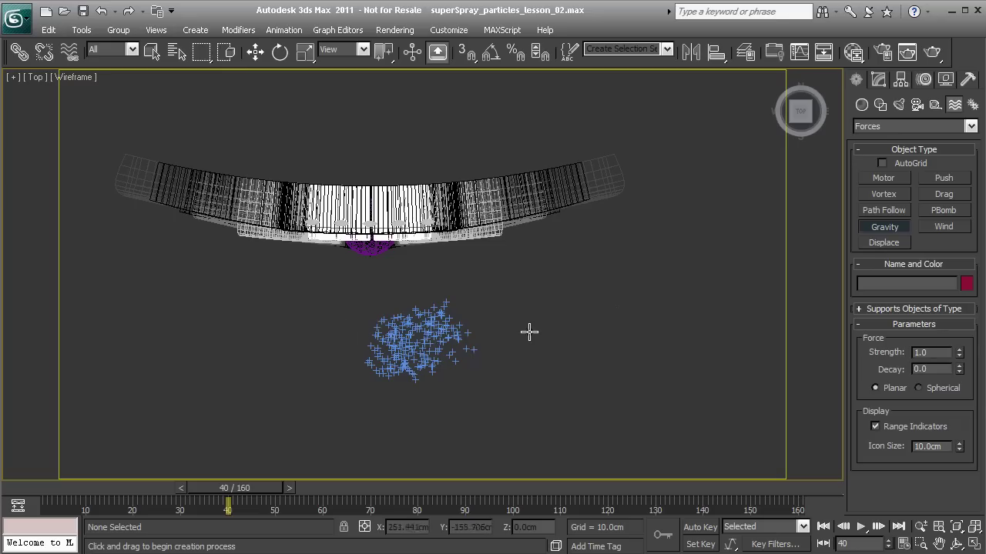
pyautogui.moveTo(346, 321); pyautogui.dragTo(362, 365)
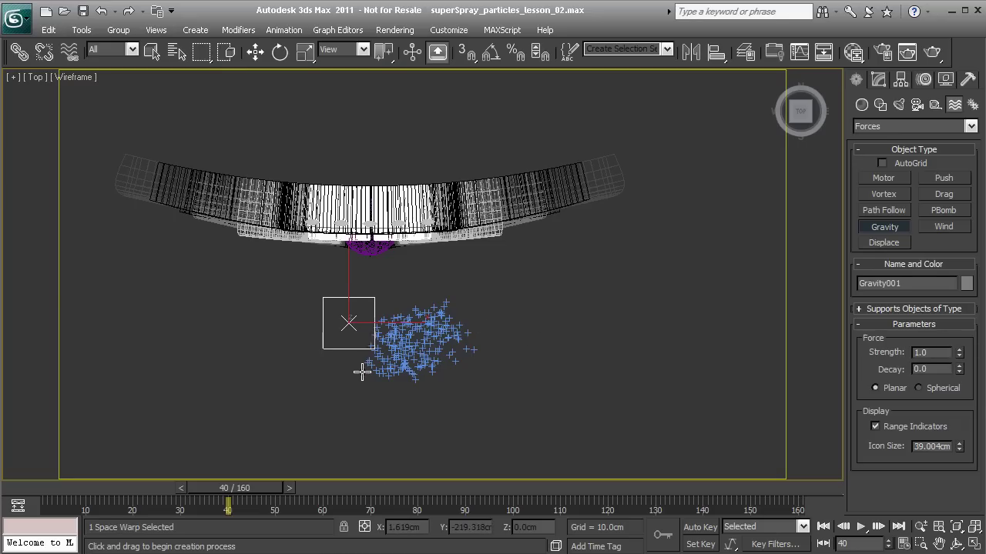
pyautogui.rightClick(505, 322)
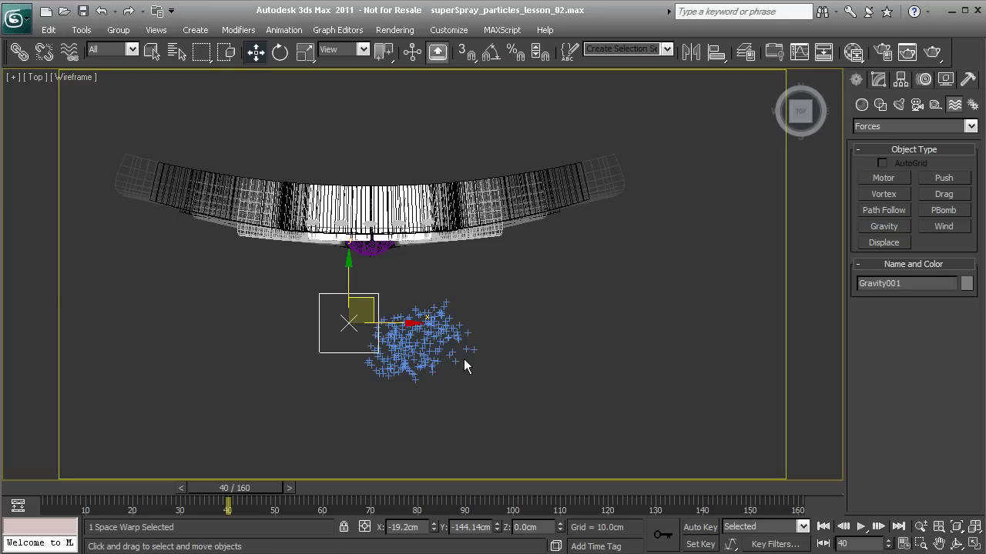
pyautogui.hotkey('alt', 'w')
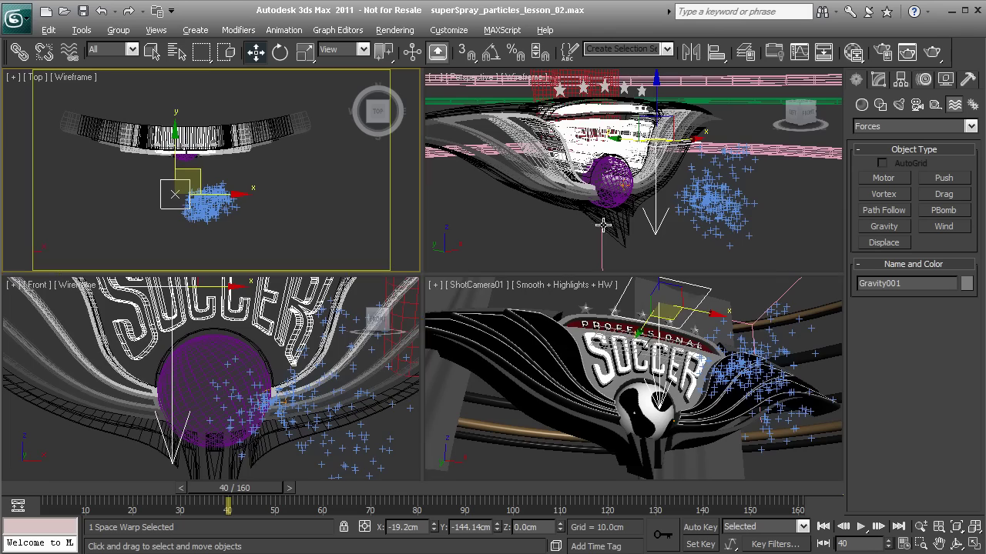
pyautogui.hotkey('alt', 'w')
pyautogui.hotkey('alt', 'w')
pyautogui.rightClick(507, 223)
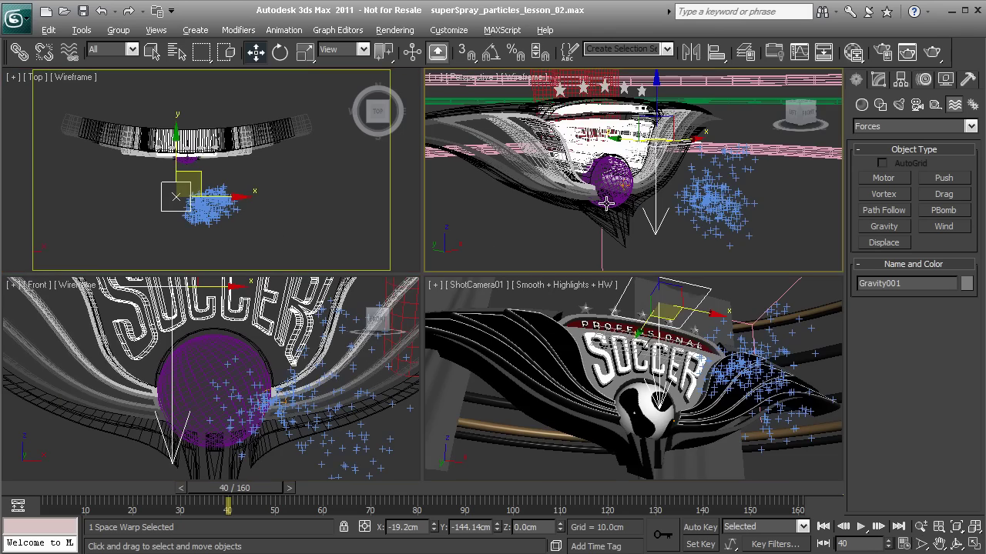
pyautogui.hotkey('alt', 'w')
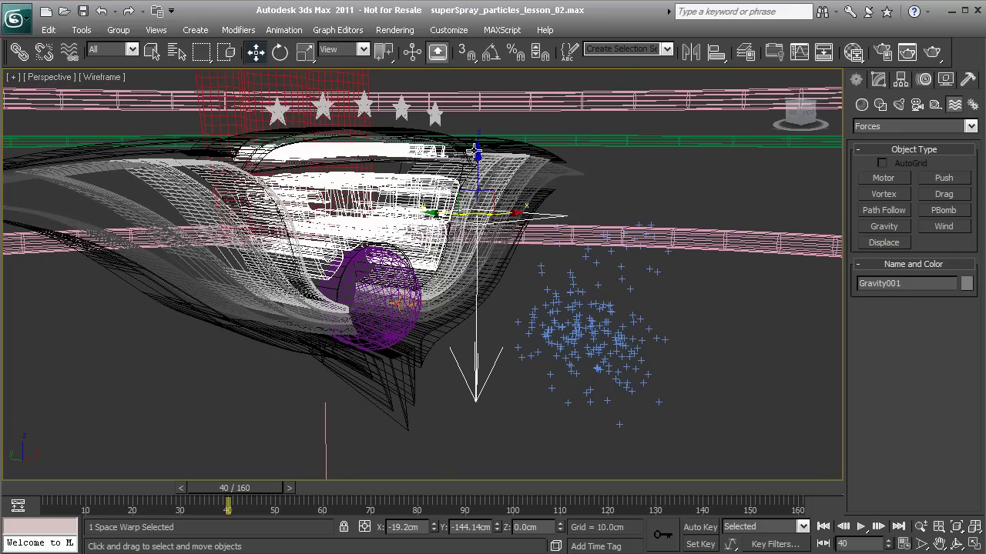
# Step: Move Gravity001 well below the logo along Z and slightly right, then scrub to review
pyautogui.moveTo(477, 161); pyautogui.dragTo(470, 392)
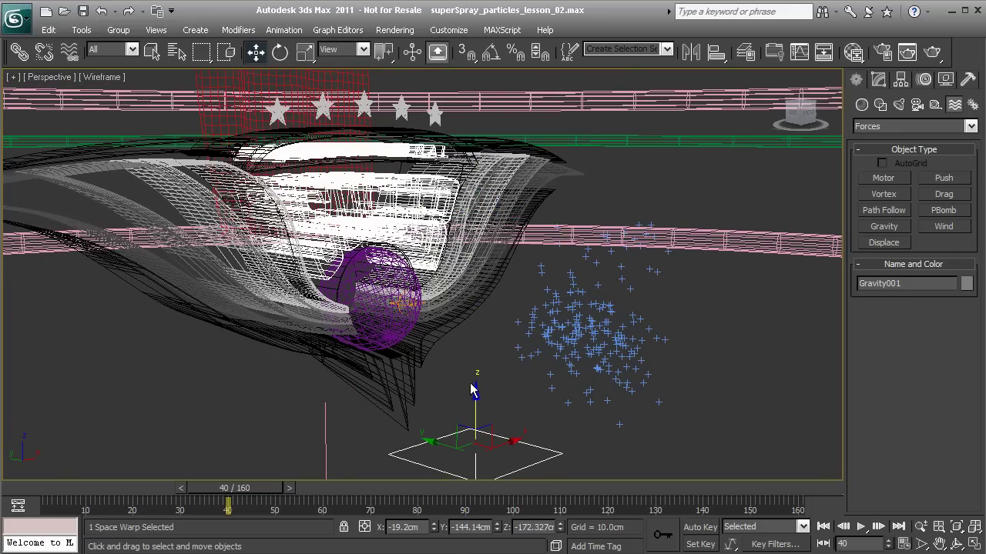
pyautogui.keyDown('alt'); pyautogui.moveTo(470, 391); pyautogui.dragTo(472, 367, button='middle'); pyautogui.keyUp('alt')
pyautogui.moveTo(512, 416); pyautogui.dragTo(523, 410)
pyautogui.moveTo(492, 355)
pyautogui.keyDown('alt'); pyautogui.mouseDown(button='middle')
pyautogui.moveTo(471, 356)
pyautogui.moveTo(497, 352)
pyautogui.mouseUp(button='middle'); pyautogui.keyUp('alt')
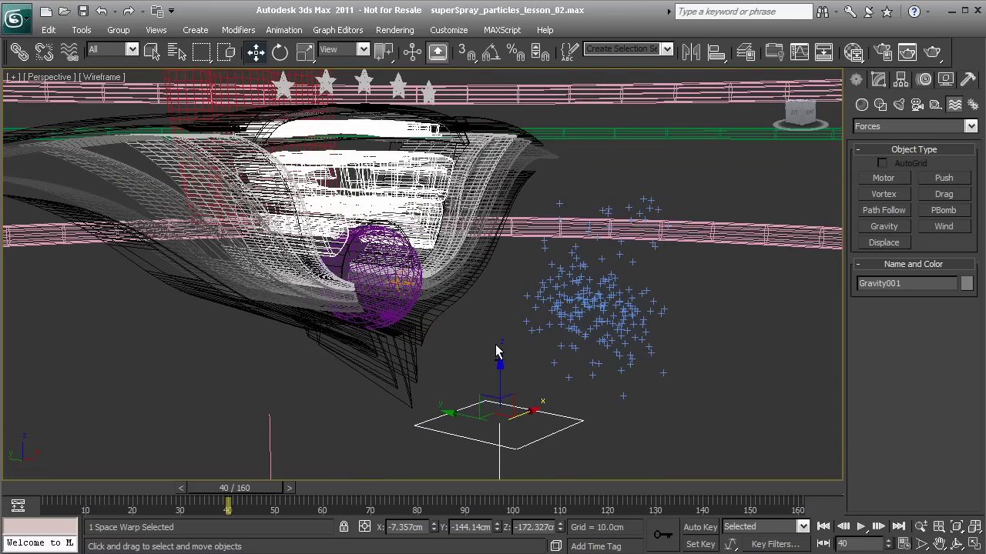
pyautogui.moveTo(230, 493); pyautogui.dragTo(253, 484)
pyautogui.press('w')
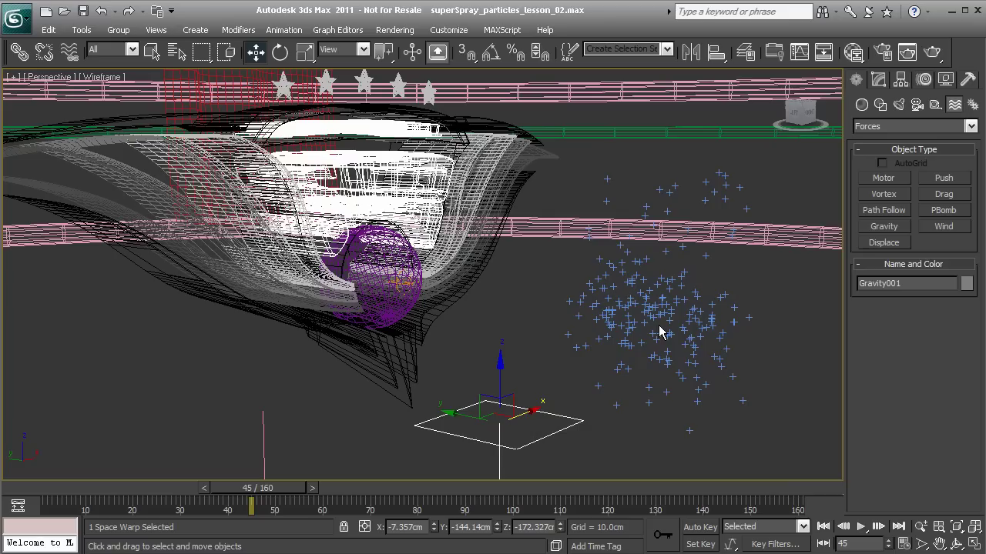
# Step: Link SuperSpray001 to Gravity001 using Bind to Space Warp
pyautogui.click(629, 305)
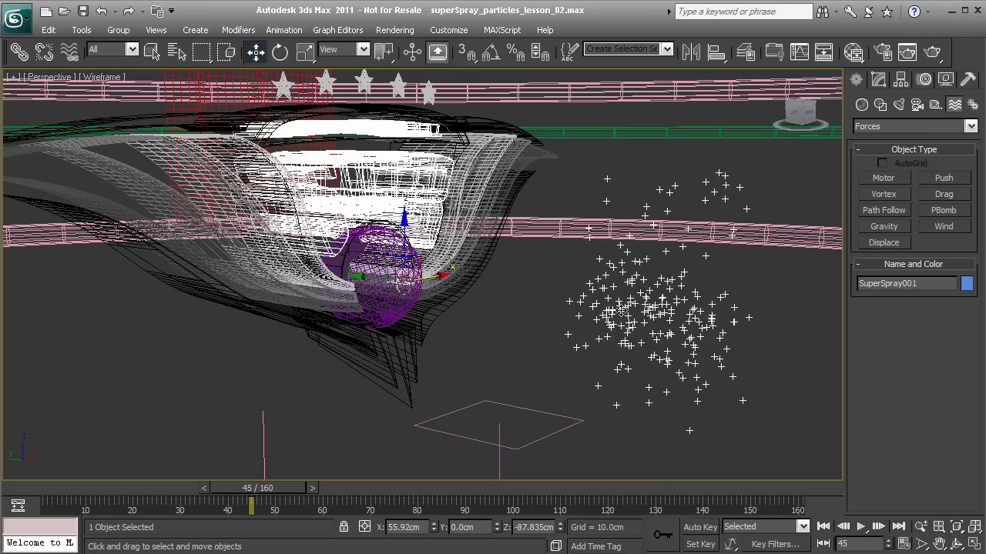
pyautogui.click(69, 52)
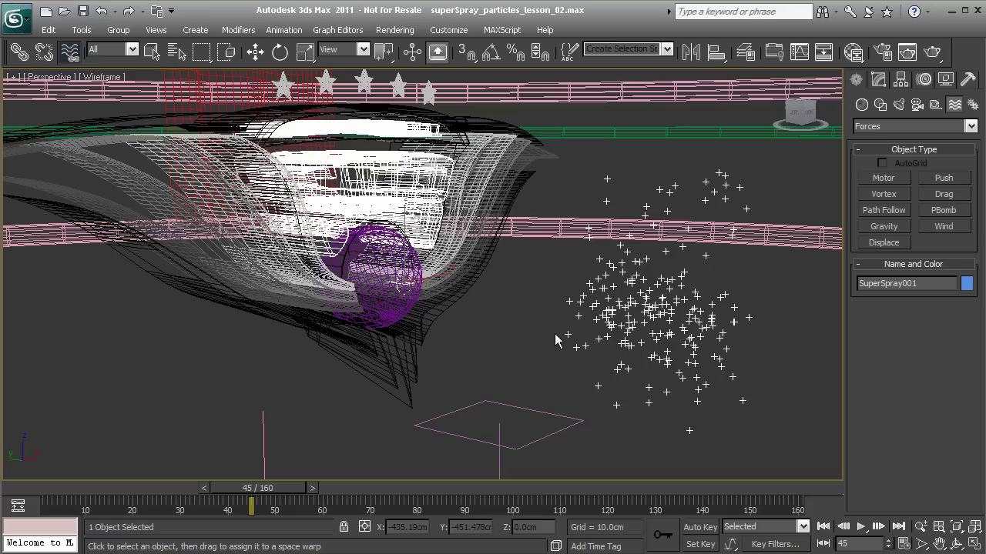
pyautogui.moveTo(568, 334); pyautogui.dragTo(521, 403)
pyautogui.moveTo(537, 396)
pyautogui.mouseDown()
pyautogui.moveTo(539, 371)
pyautogui.moveTo(523, 360)
pyautogui.moveTo(514, 408)
pyautogui.mouseUp()
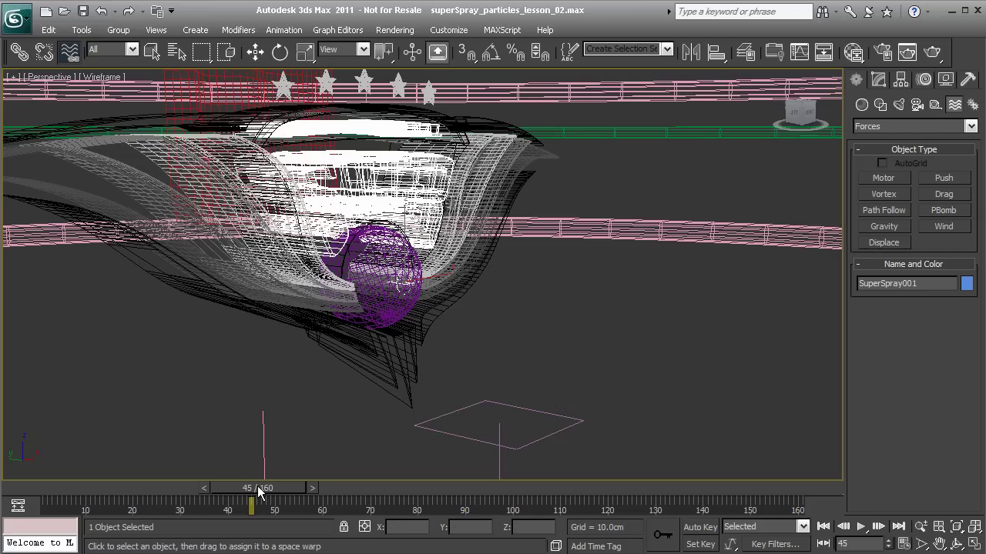
pyautogui.click(153, 51)
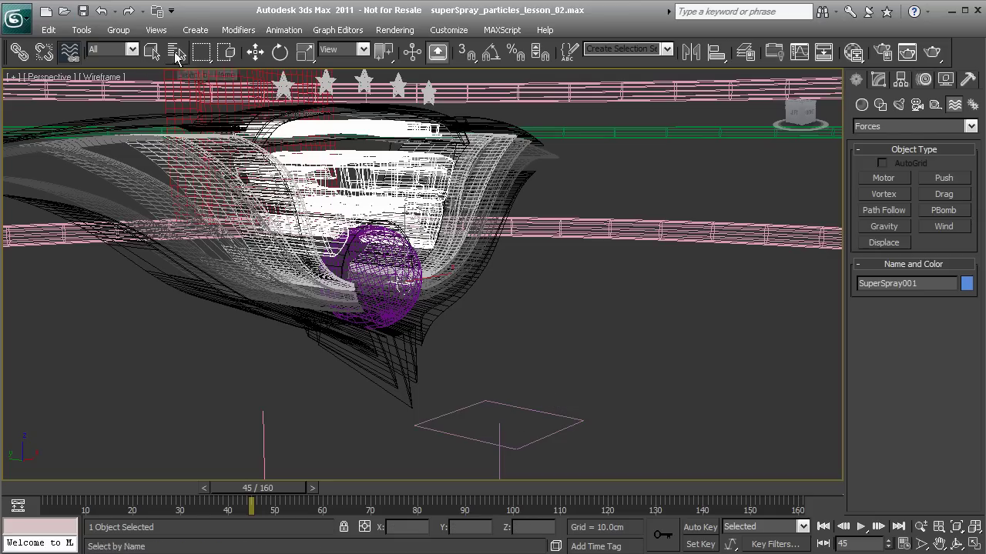
pyautogui.moveTo(273, 486); pyautogui.dragTo(202, 444)
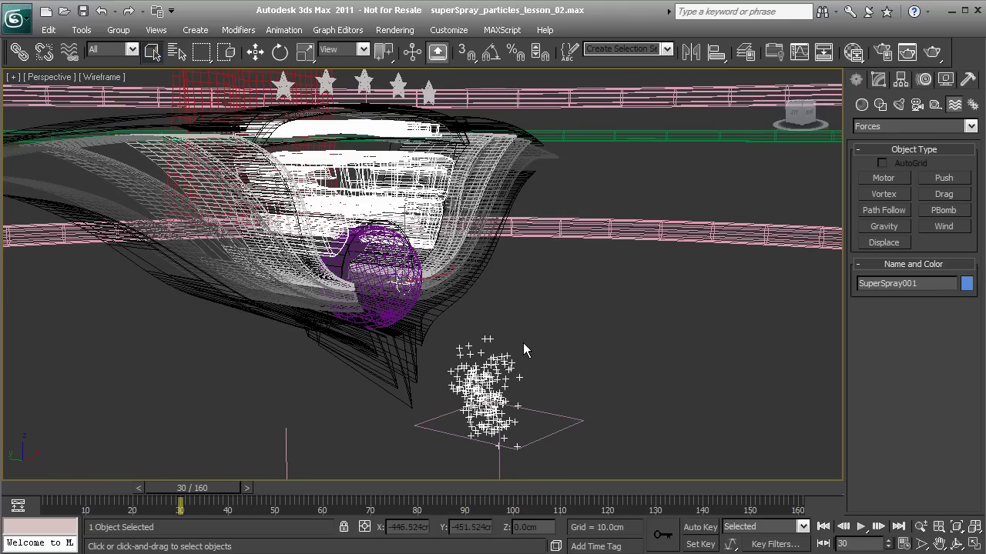
pyautogui.keyDown('alt'); pyautogui.moveTo(524, 350); pyautogui.dragTo(499, 352, button='middle'); pyautogui.keyUp('alt')
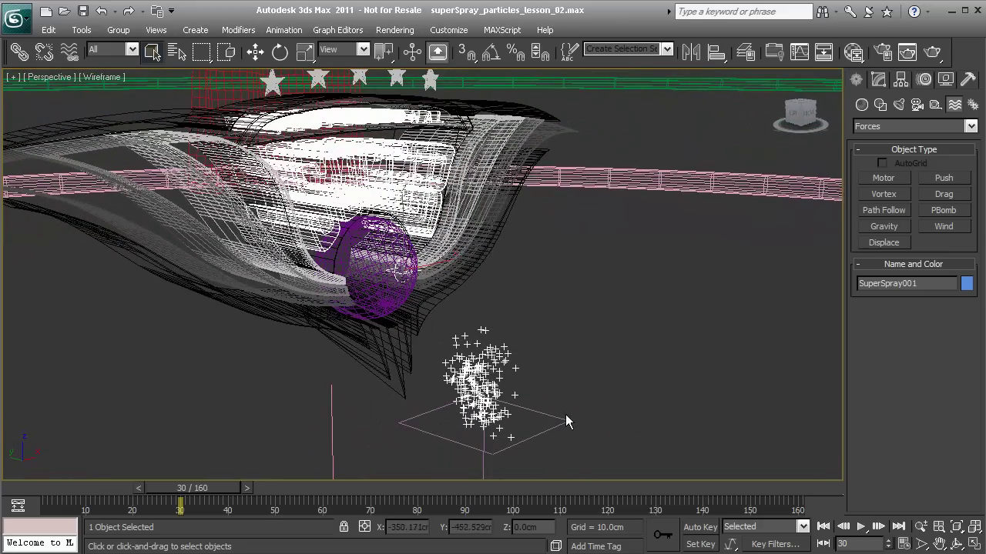
pyautogui.keyDown('alt'); pyautogui.moveTo(487, 345); pyautogui.dragTo(512, 337, button='middle'); pyautogui.keyUp('alt')
pyautogui.moveTo(185, 488)
pyautogui.mouseDown()
pyautogui.moveTo(154, 477)
pyautogui.moveTo(181, 479)
pyautogui.mouseUp()
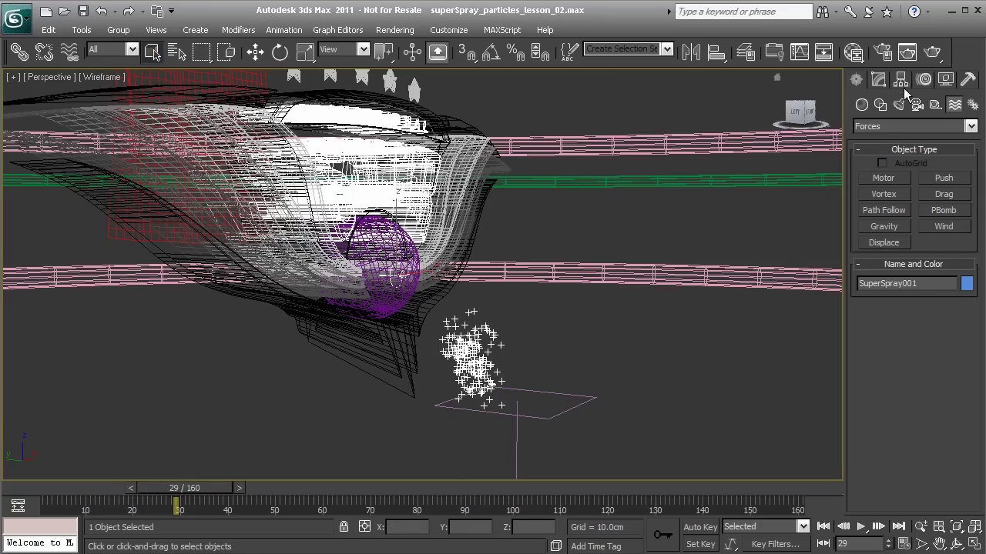
# Step: Set SuperSpray speed to 12.528cm and variation to 43.607, then scrub the timeline to preview
pyautogui.click(878, 80)
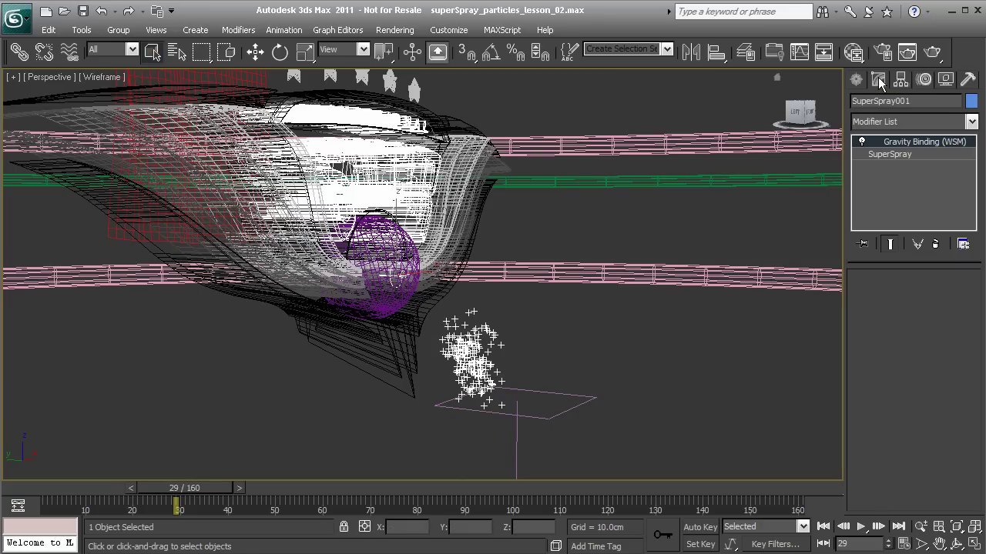
pyautogui.click(885, 154)
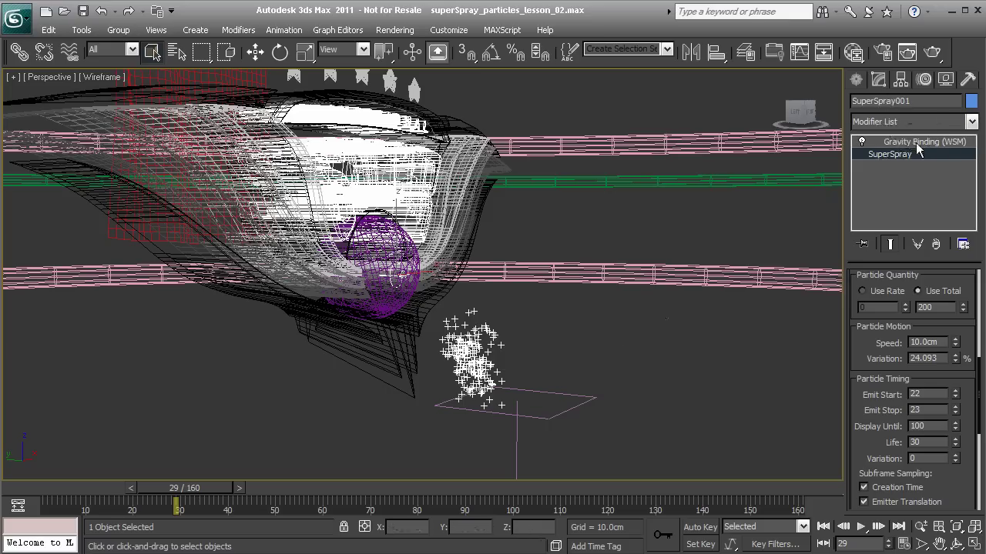
pyautogui.keyDown('alt'); pyautogui.moveTo(462, 432); pyautogui.dragTo(462, 401, button='middle'); pyautogui.keyUp('alt')
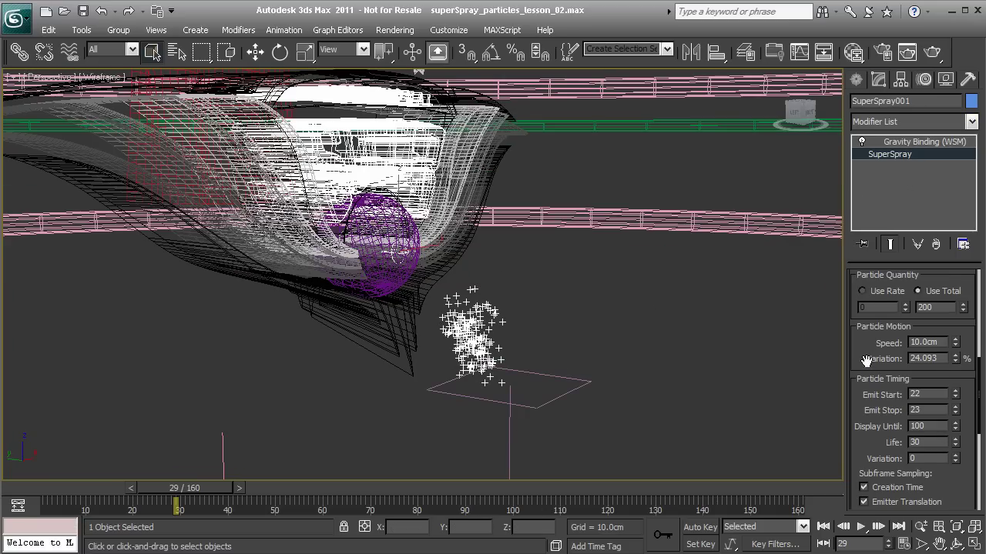
pyautogui.scroll(-1, 870, 362)
pyautogui.moveTo(955, 339); pyautogui.dragTo(953, 319)
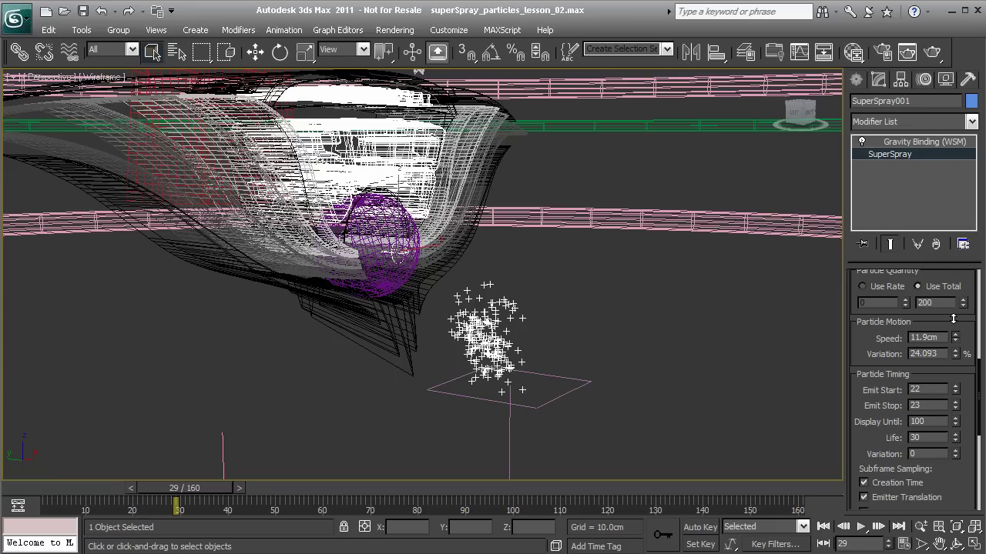
pyautogui.moveTo(955, 356); pyautogui.dragTo(955, 308)
pyautogui.click(956, 336)
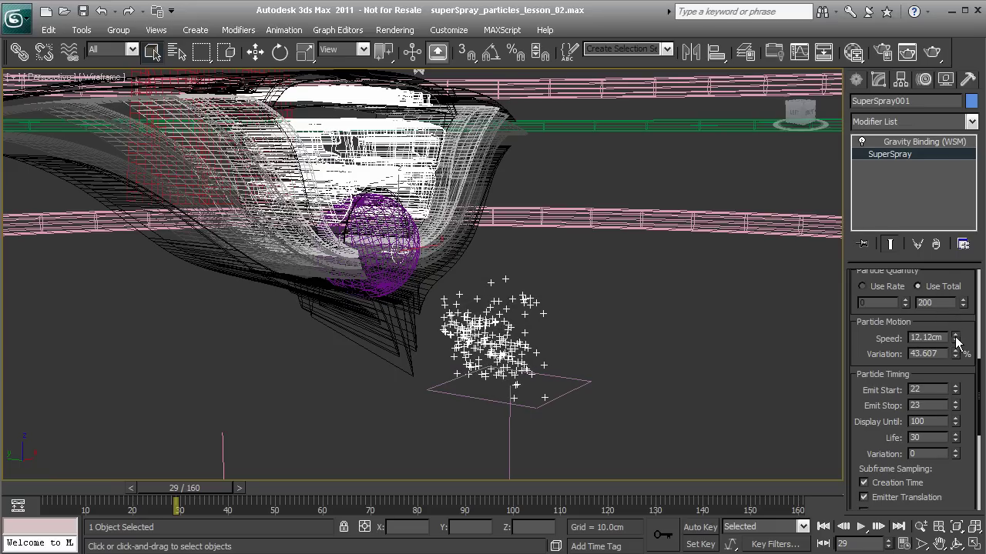
pyautogui.moveTo(957, 344); pyautogui.dragTo(957, 356)
pyautogui.keyDown('alt'); pyautogui.moveTo(778, 362); pyautogui.dragTo(731, 356, button='middle'); pyautogui.keyUp('alt')
pyautogui.moveTo(955, 338); pyautogui.dragTo(956, 322)
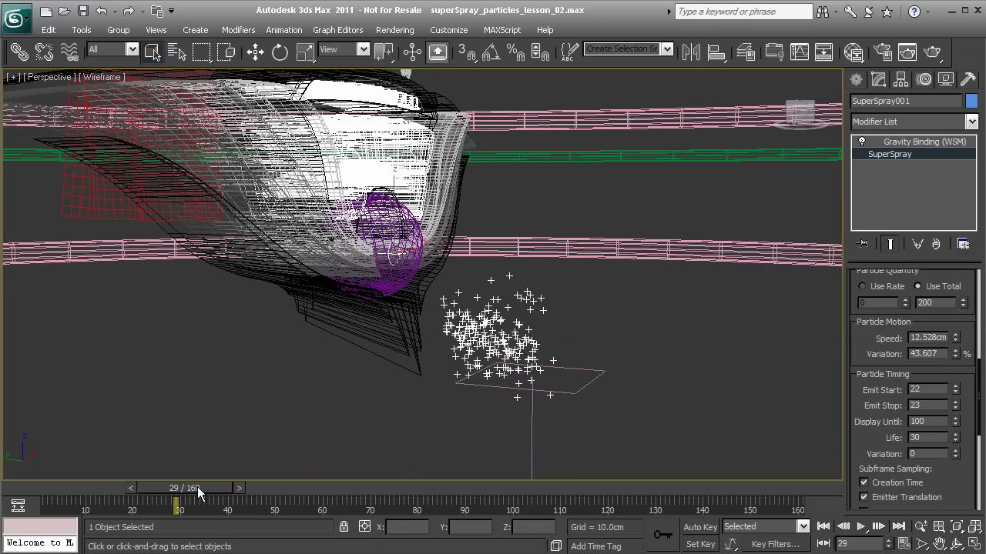
pyautogui.moveTo(198, 493)
pyautogui.mouseDown()
pyautogui.moveTo(172, 493)
pyautogui.moveTo(198, 493)
pyautogui.mouseUp()
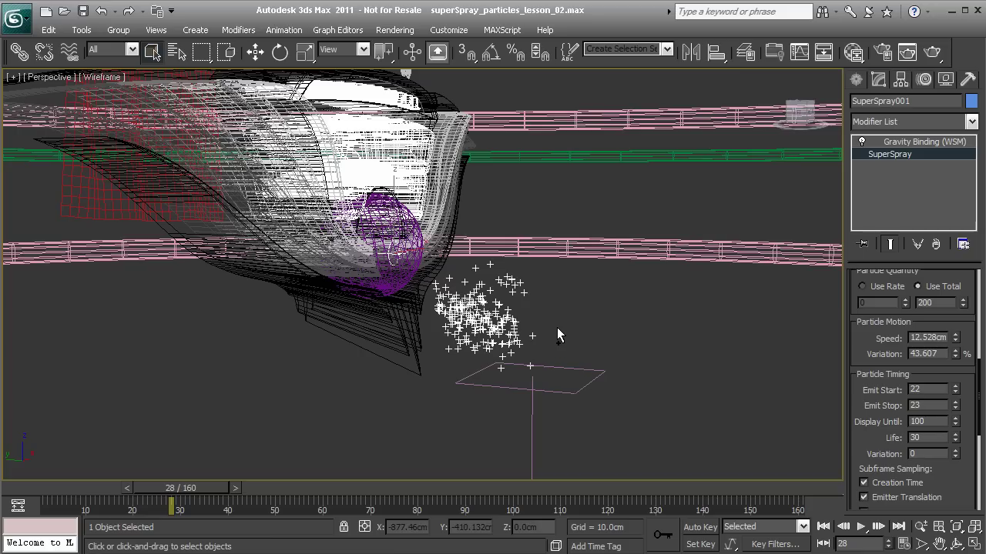
pyautogui.moveTo(177, 501); pyautogui.dragTo(195, 495)
# Step: Show the Space Warps Forces list, toggle Bind to Space Warp, then return to Select Object
pyautogui.click(856, 79)
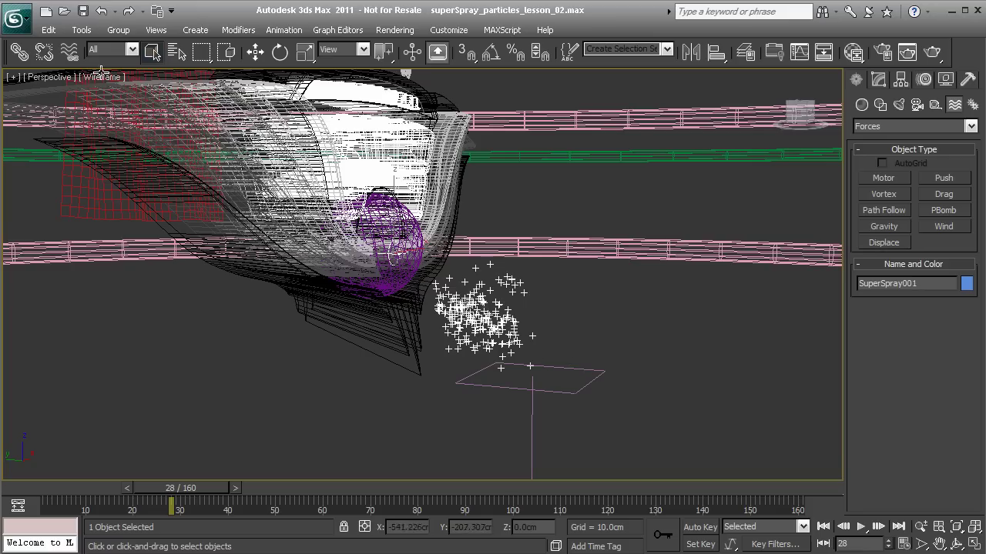
pyautogui.click(70, 51)
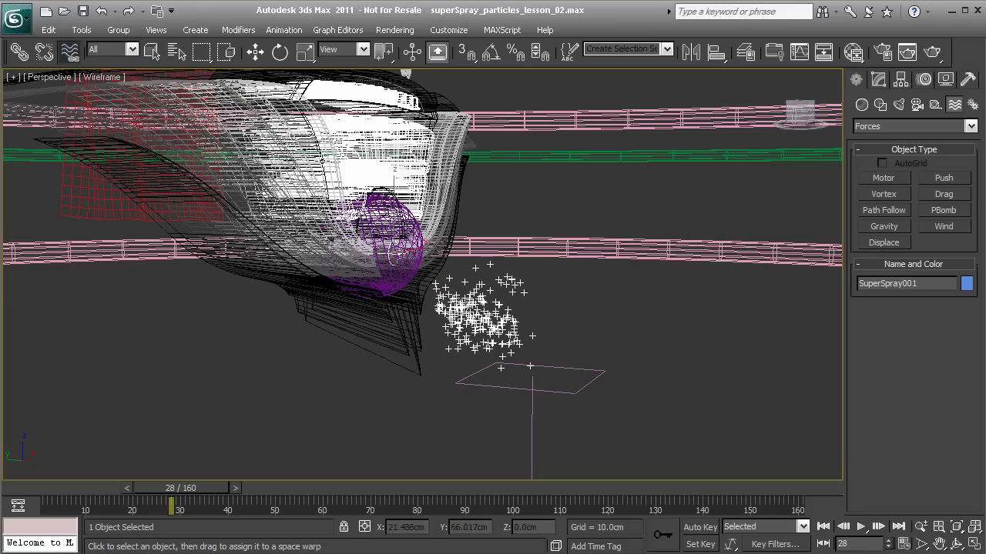
pyautogui.click(150, 54)
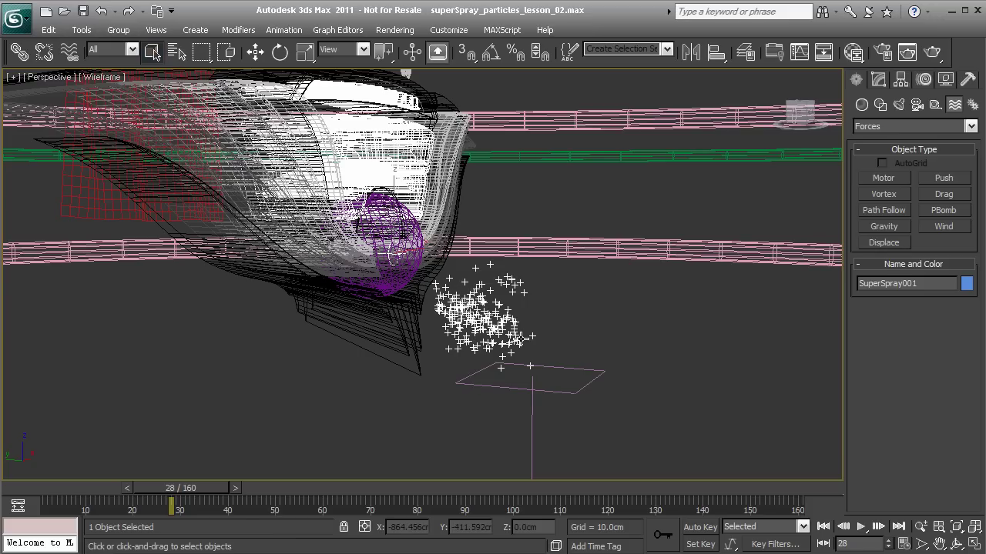
pyautogui.keyDown('alt'); pyautogui.moveTo(530, 339); pyautogui.dragTo(551, 351, button='middle'); pyautogui.keyUp('alt')
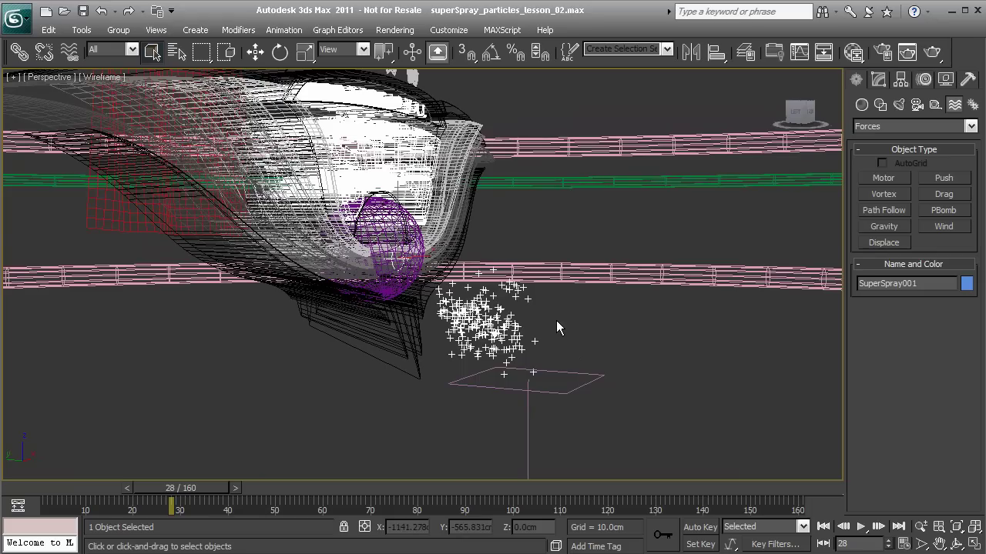
# Step: Test-render frame 28 through ShotCamera01 and close the render window
pyautogui.click(908, 53)
pyautogui.click(596, 525)
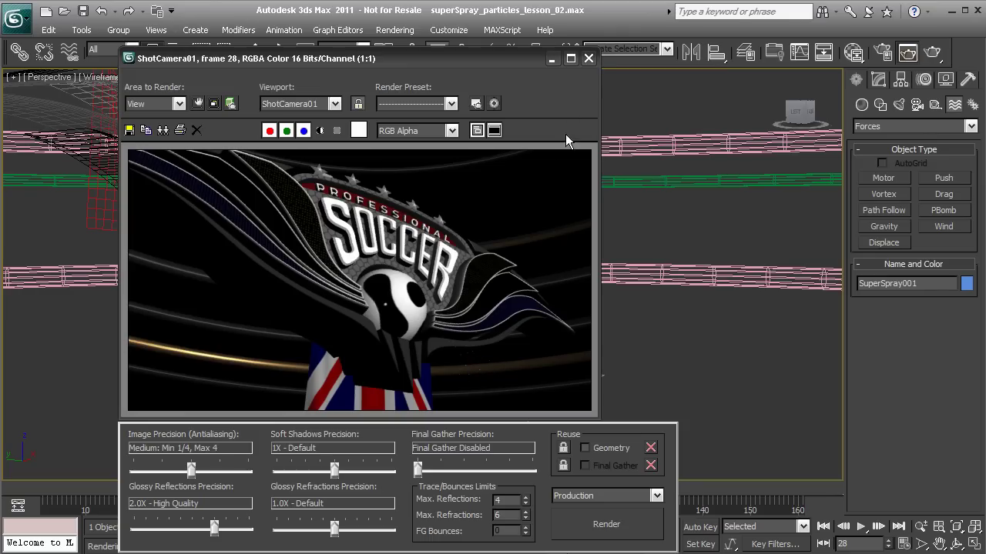
pyautogui.click(588, 58)
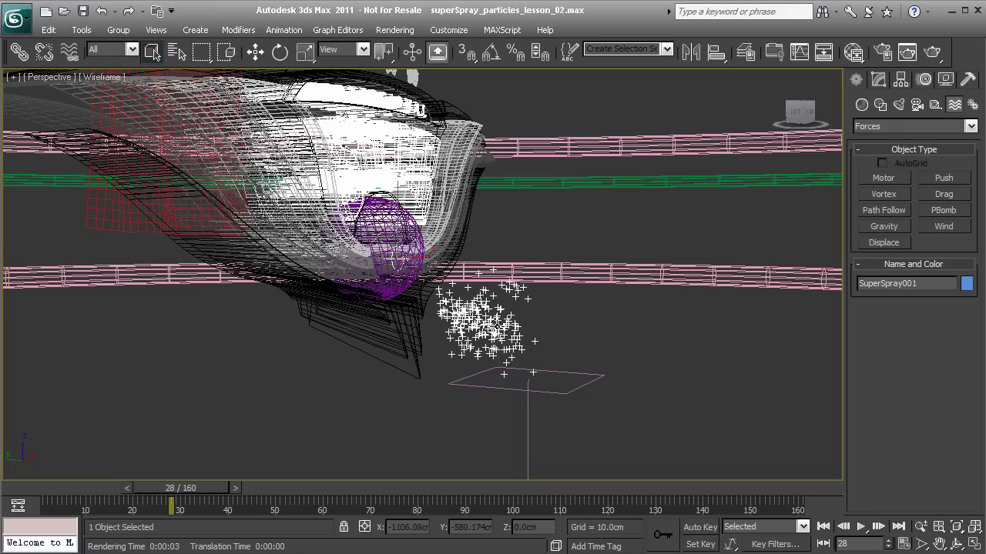
# Step: Change SuperSpray001's Particle Size from 1.0cm to 10.0cm, then reselect the emitter
pyautogui.click(878, 80)
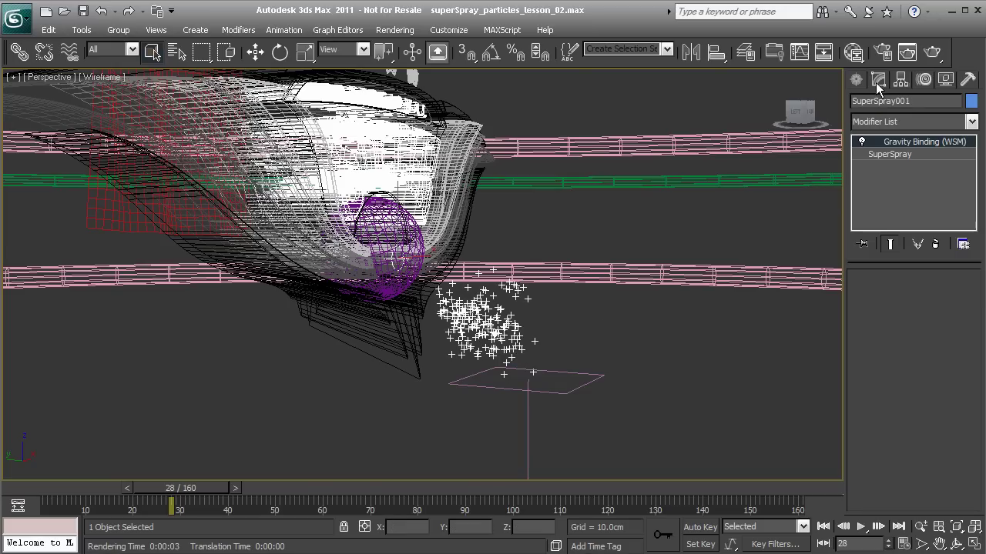
pyautogui.click(886, 154)
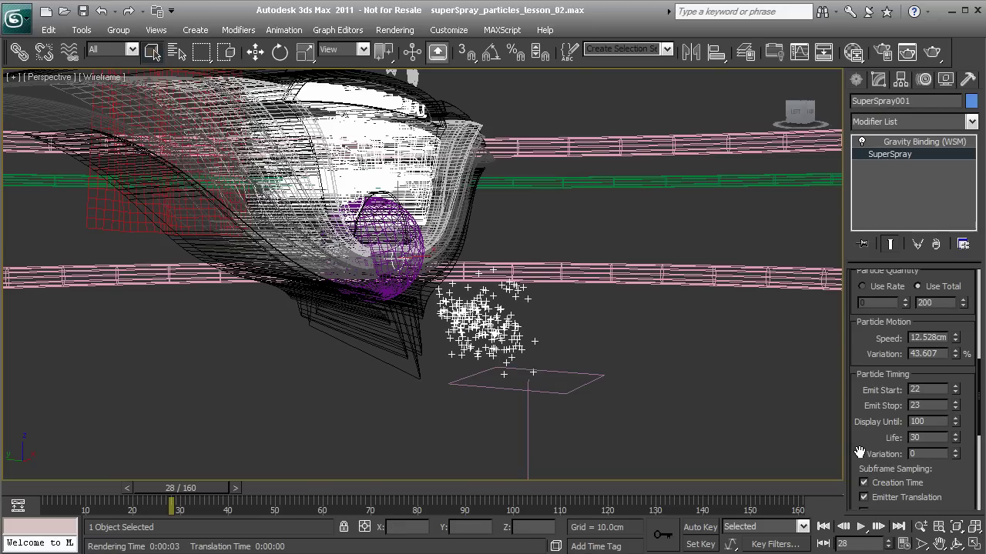
pyautogui.moveTo(858, 450); pyautogui.dragTo(860, 438)
pyautogui.scroll(-8, 860, 439)
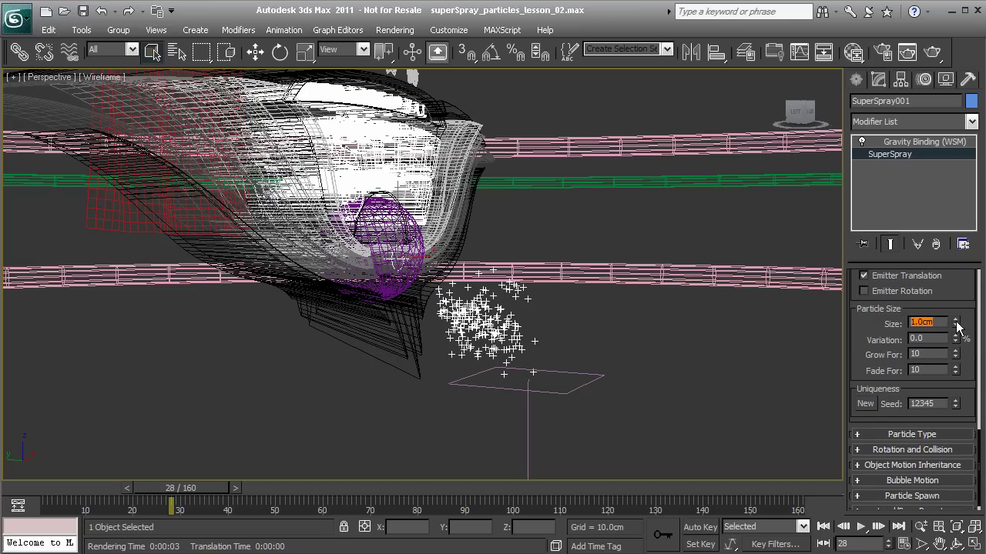
pyautogui.moveTo(957, 325)
pyautogui.mouseDown()
pyautogui.moveTo(954, 301)
pyautogui.moveTo(954, 322)
pyautogui.mouseUp()
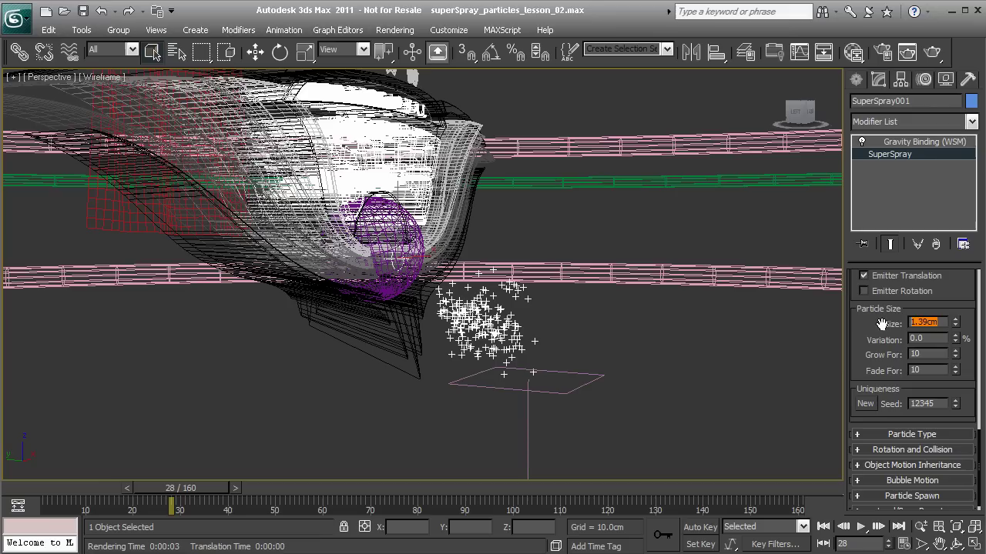
pyautogui.write('10')
pyautogui.press('Return')
pyautogui.click(789, 335)
pyautogui.click(494, 312)
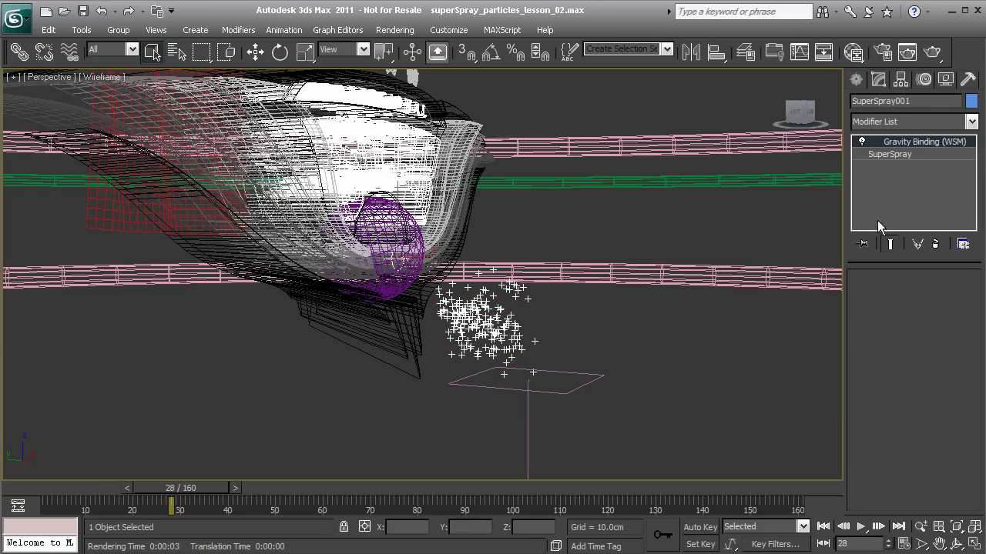
pyautogui.click(904, 155)
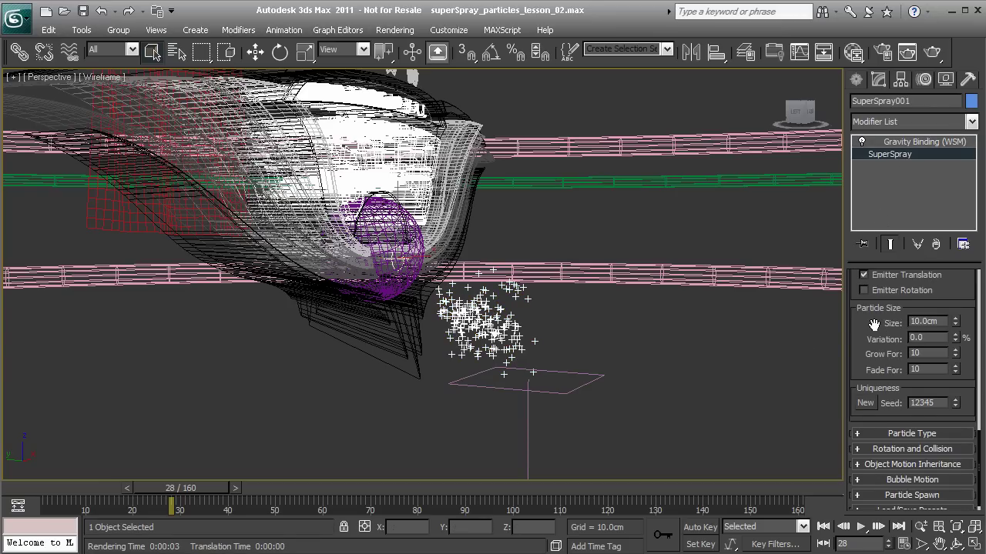
# Step: Render frame 28 from the Perspective viewport instead of ShotCamera01, then close the window
pyautogui.hotkey('shift', 'q')
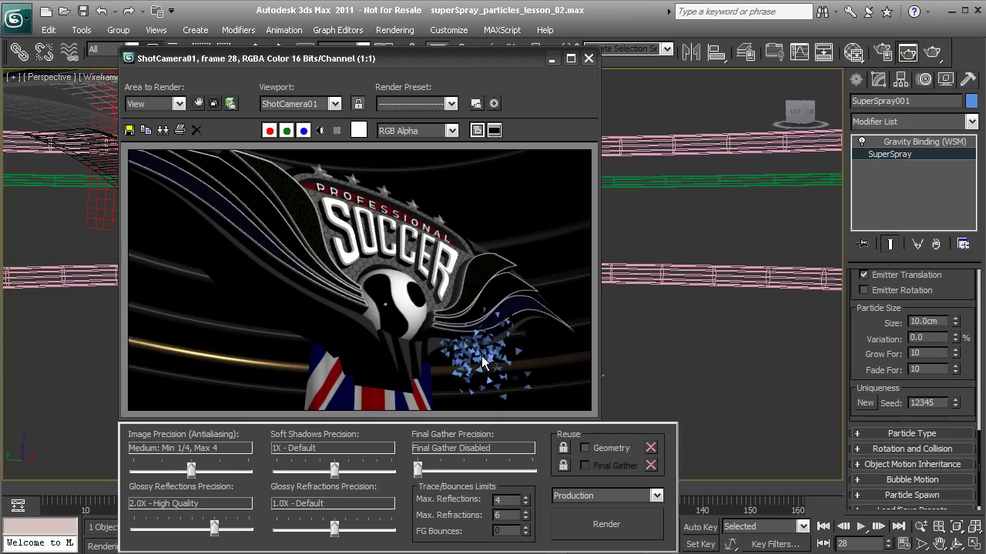
pyautogui.click(305, 104)
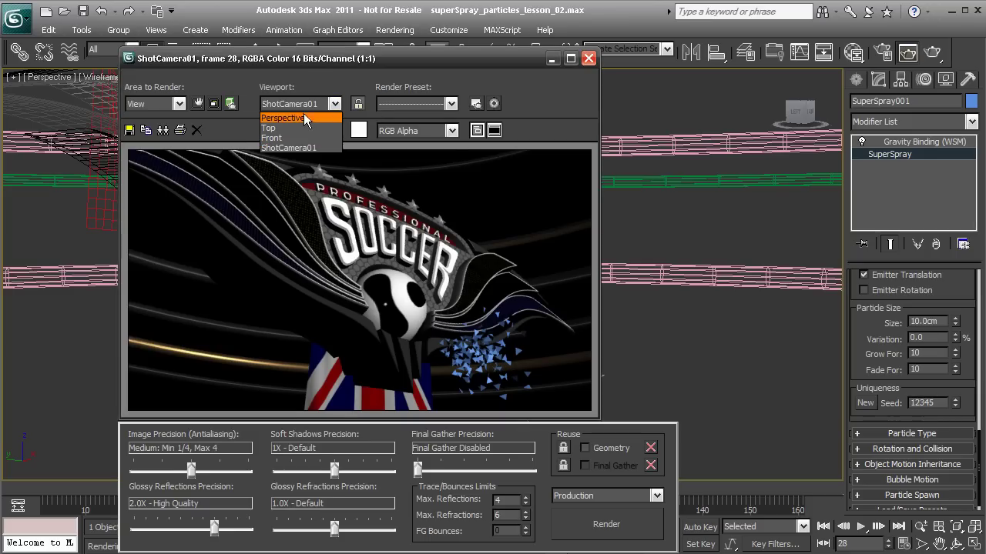
pyautogui.click(304, 118)
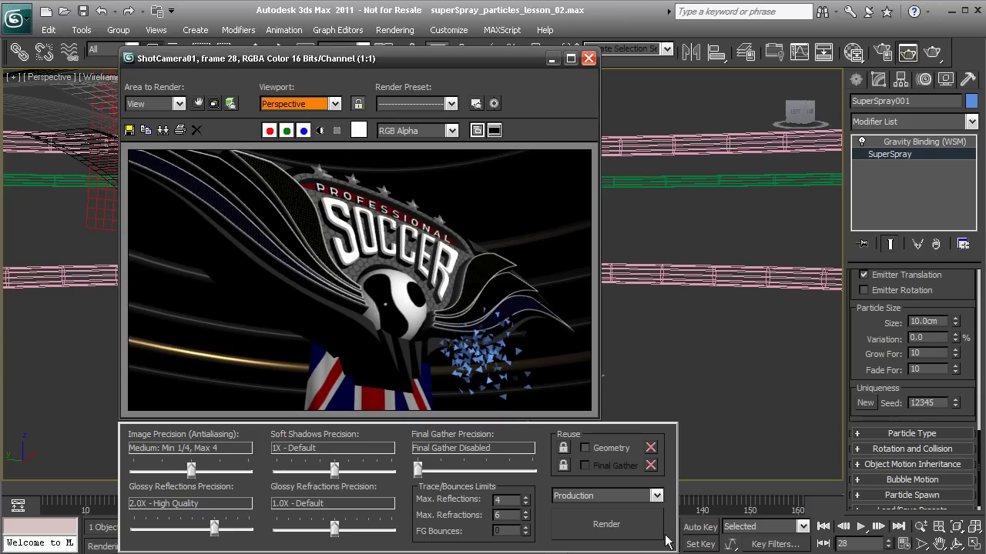
pyautogui.click(630, 526)
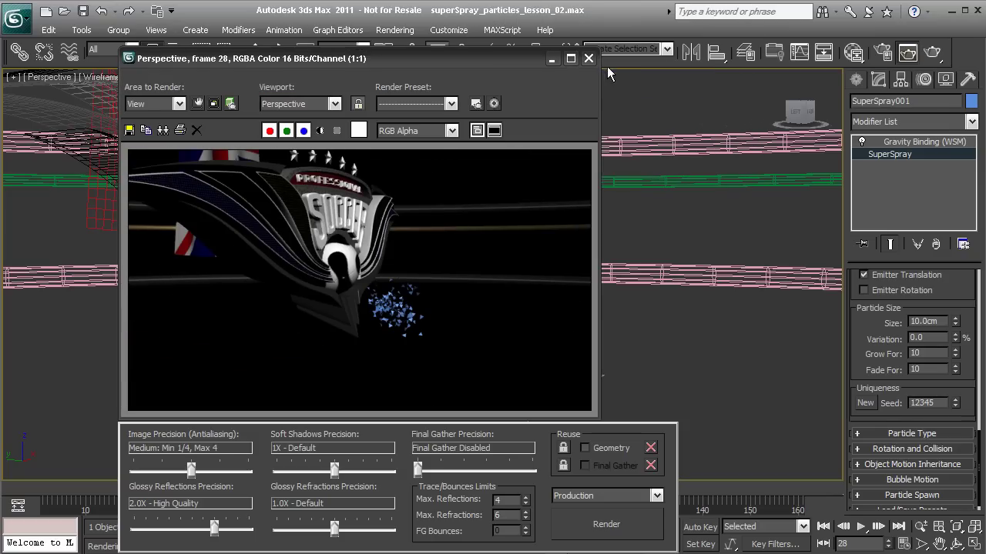
pyautogui.click(589, 58)
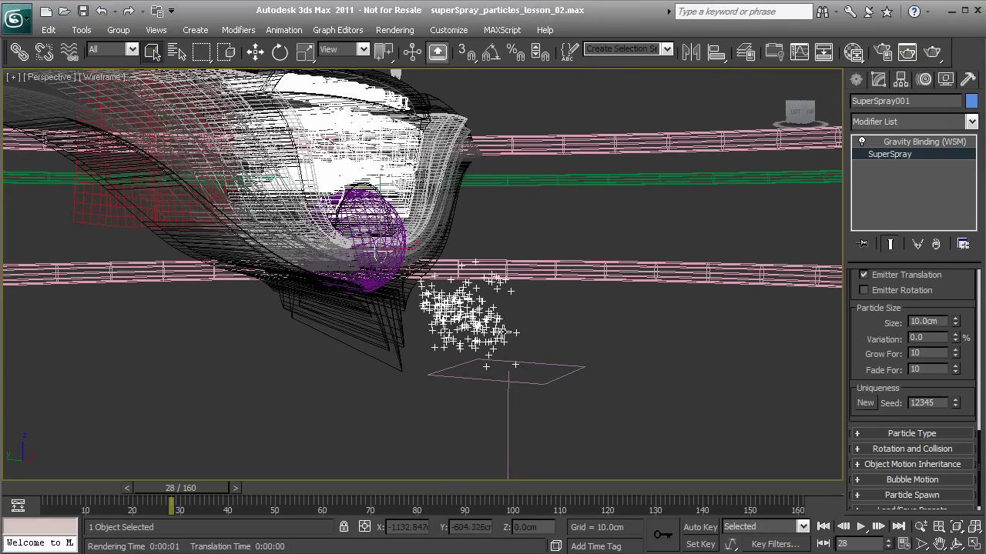
# Step: Orbit closer to the particle spray, render the Perspective view with Shift+Q, and close it
pyautogui.keyDown('alt'); pyautogui.moveTo(455, 228); pyautogui.dragTo(504, 219, button='middle'); pyautogui.keyUp('alt')
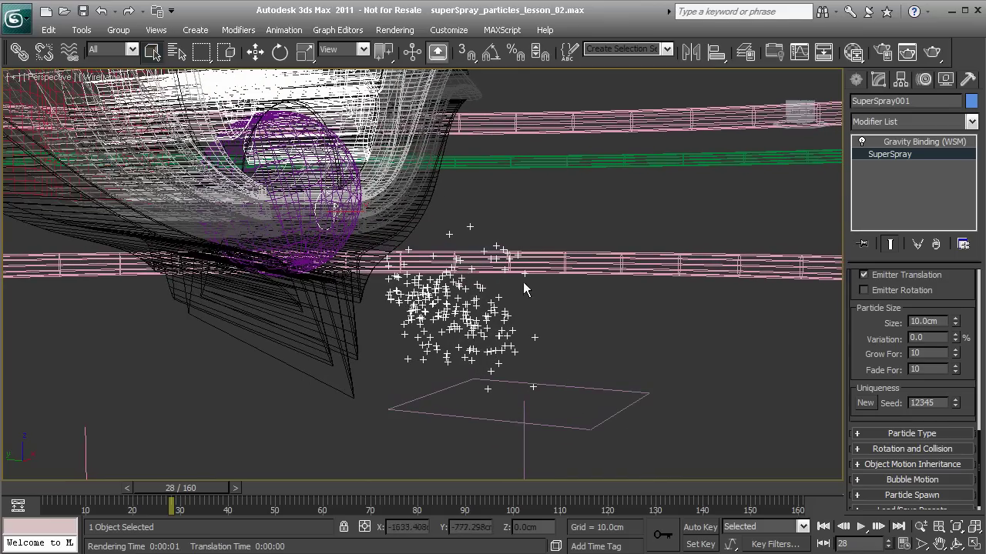
pyautogui.hotkey('shift', 'q')
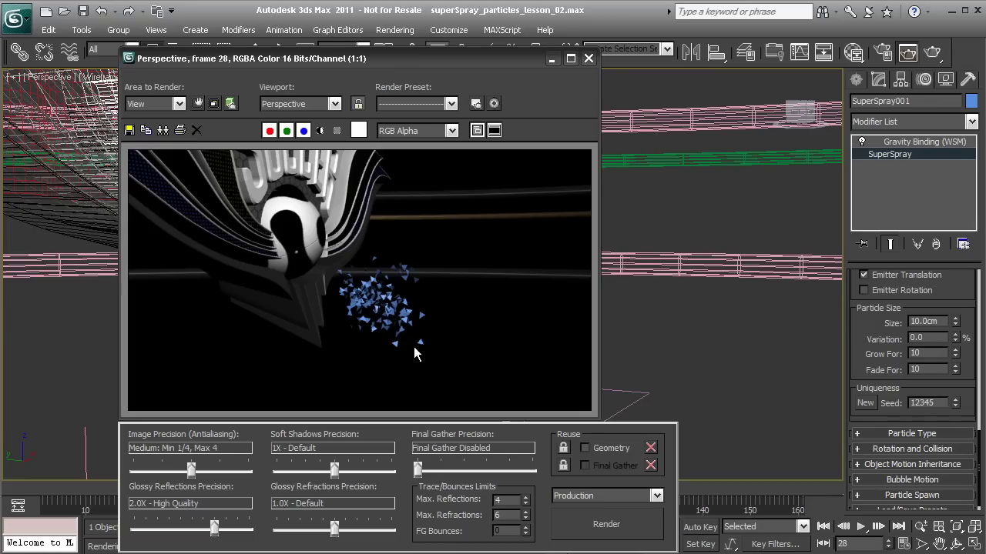
pyautogui.click(588, 58)
# Step: Switch SuperSpray001's viewport particle display from Ticks to Mesh
pyautogui.scroll(-1, 862, 339)
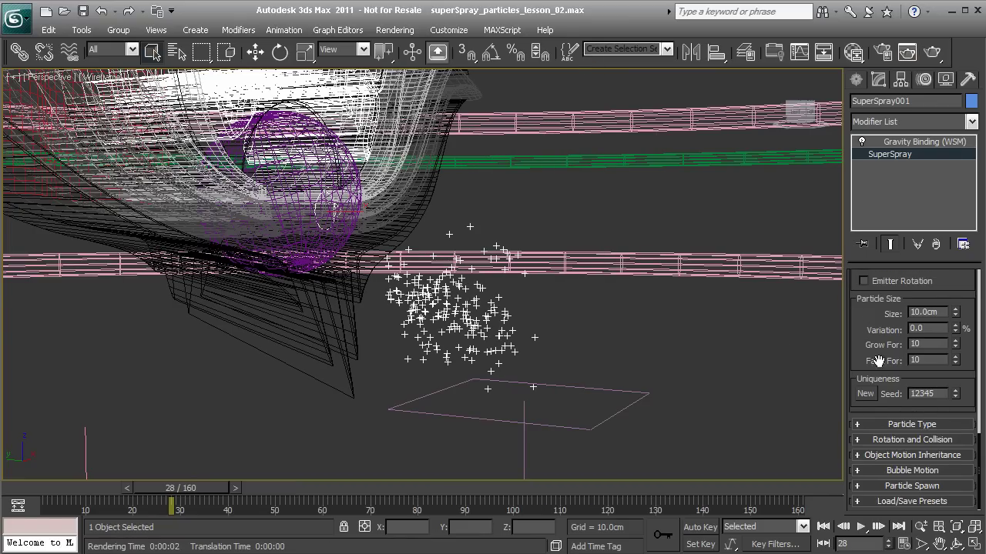
pyautogui.click(898, 423)
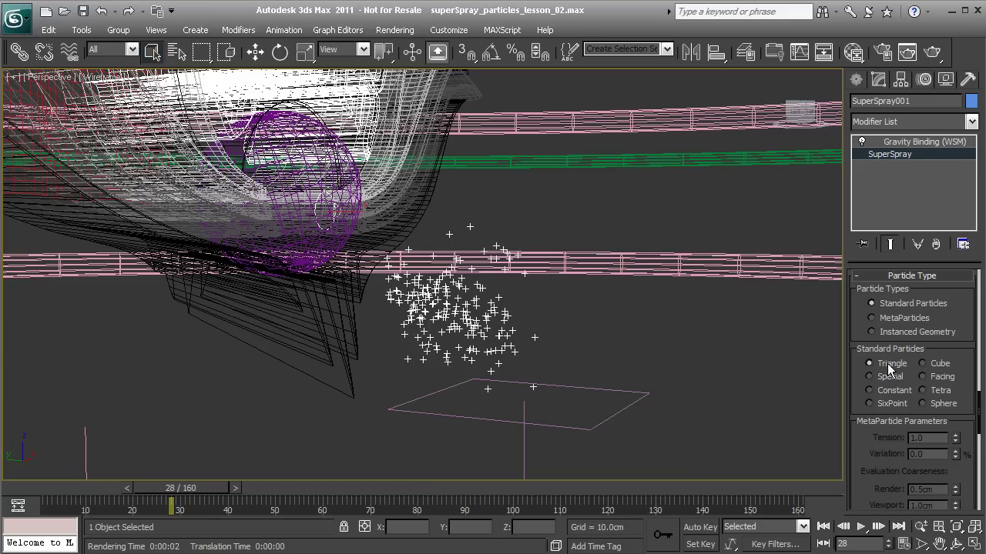
pyautogui.scroll(10, 961, 308)
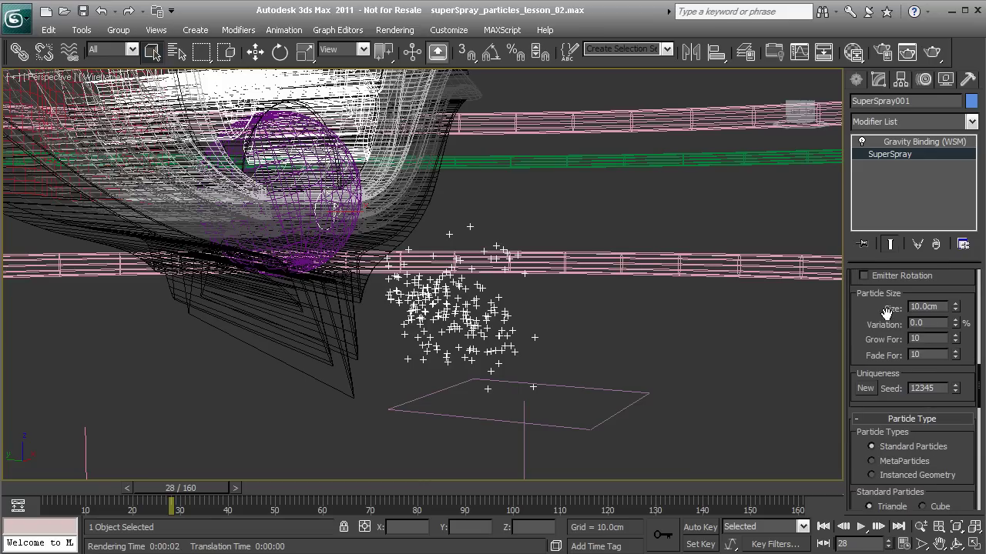
pyautogui.scroll(8, 878, 324)
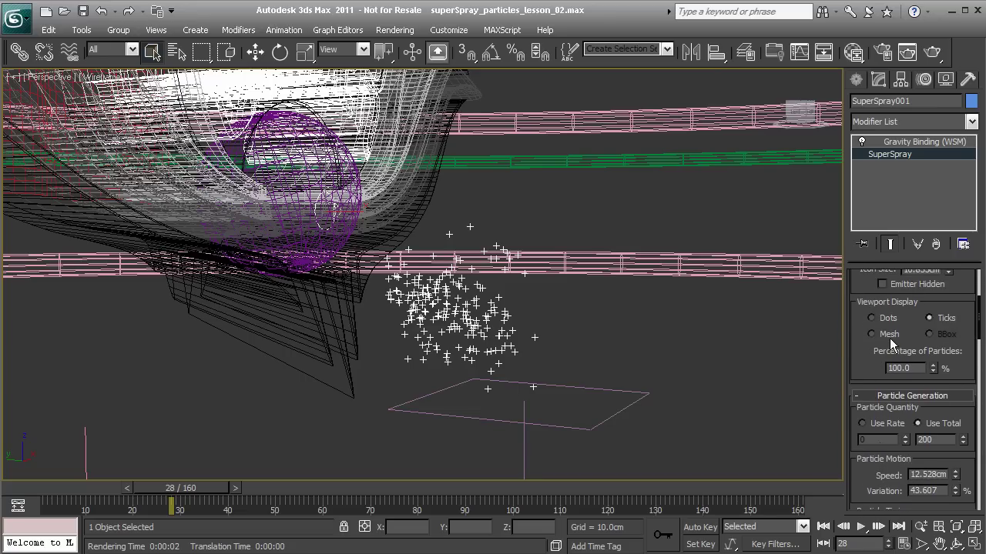
pyautogui.click(881, 334)
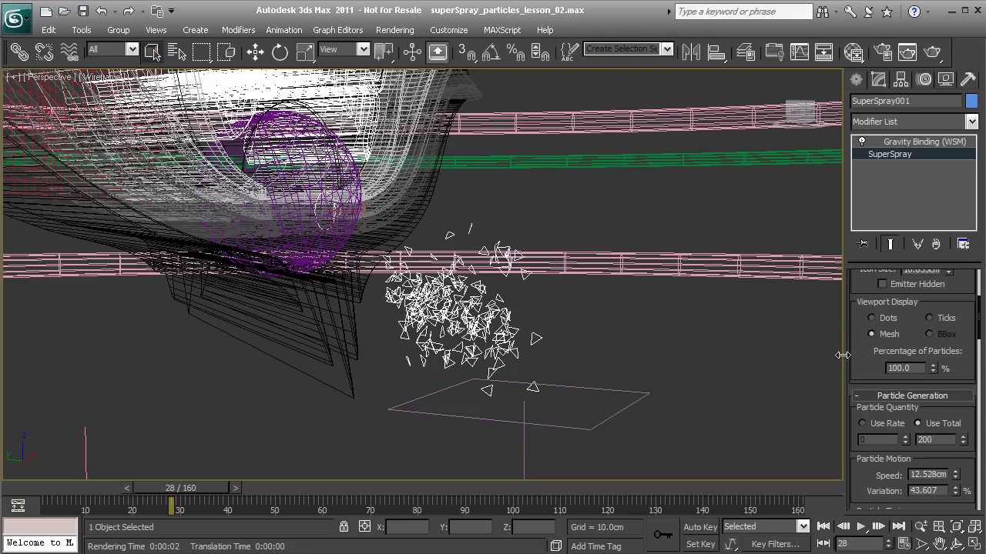
pyautogui.scroll(-5, 867, 361)
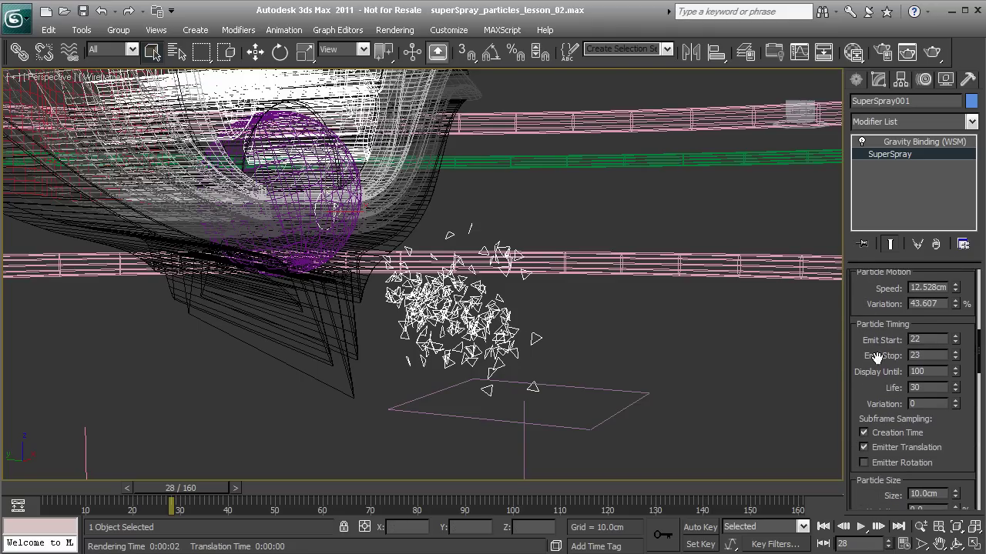
pyautogui.scroll(-3, 862, 396)
# Step: Raise the SuperSpray particle Size to 14.28cm and Variation to 35.607%
pyautogui.moveTo(955, 406)
pyautogui.mouseDown()
pyautogui.moveTo(953, 314)
pyautogui.moveTo(955, 423)
pyautogui.mouseUp()
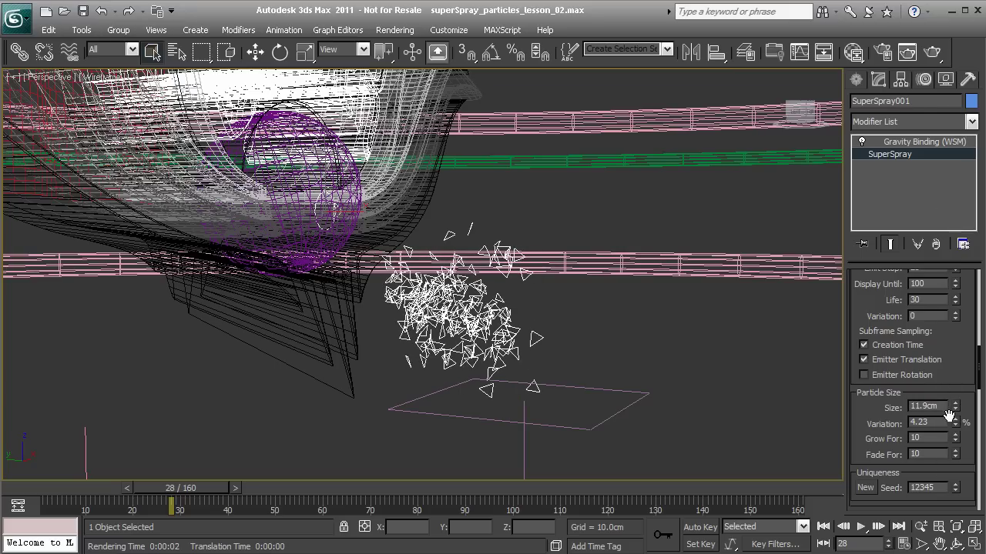
pyautogui.moveTo(955, 420)
pyautogui.mouseDown()
pyautogui.moveTo(958, 431)
pyautogui.moveTo(956, 402)
pyautogui.mouseUp()
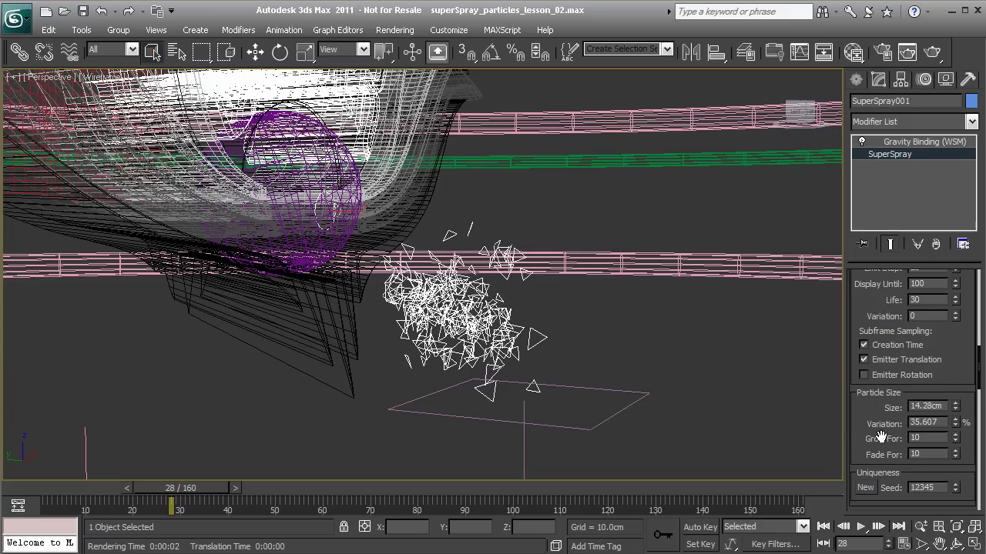
pyautogui.moveTo(872, 424); pyautogui.dragTo(861, 278)
# Step: Set the Standard Particles type to Sphere and lower Particle Size to about 6.14cm
pyautogui.moveTo(865, 432); pyautogui.dragTo(862, 385)
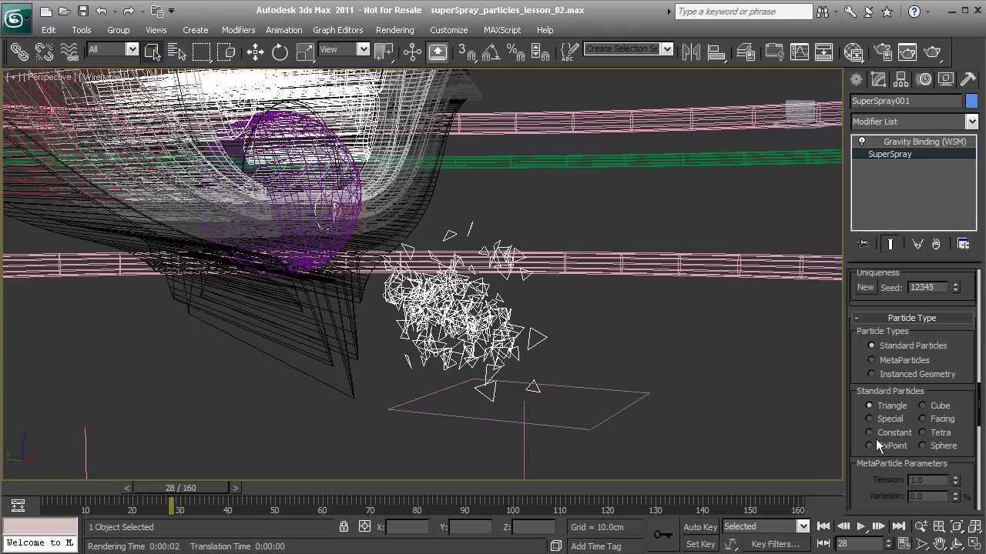
pyautogui.click(924, 406)
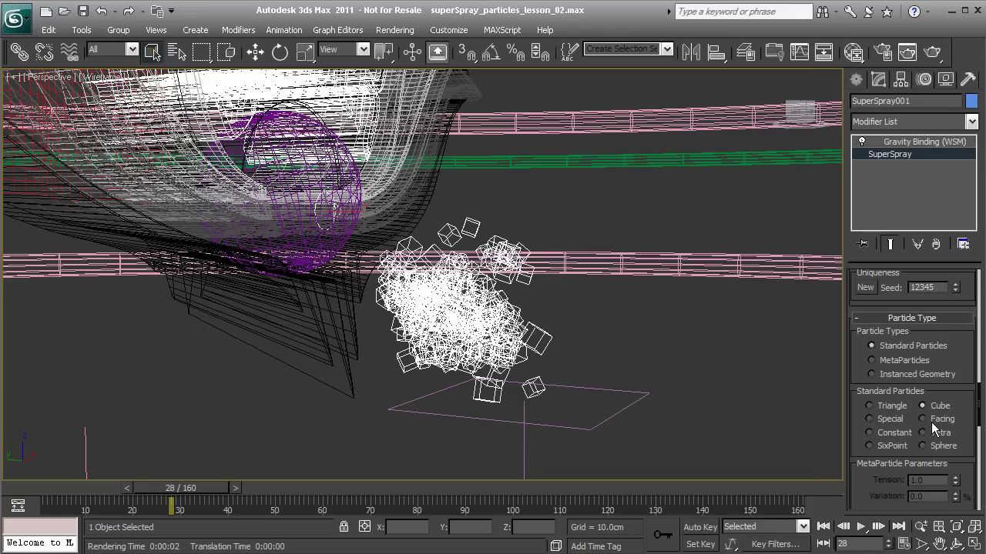
pyautogui.click(932, 418)
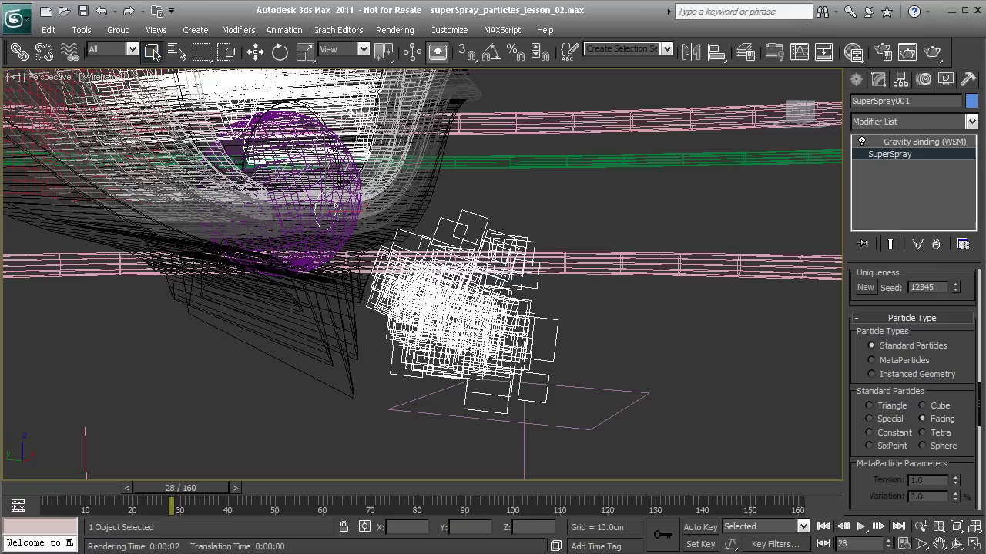
pyautogui.click(924, 446)
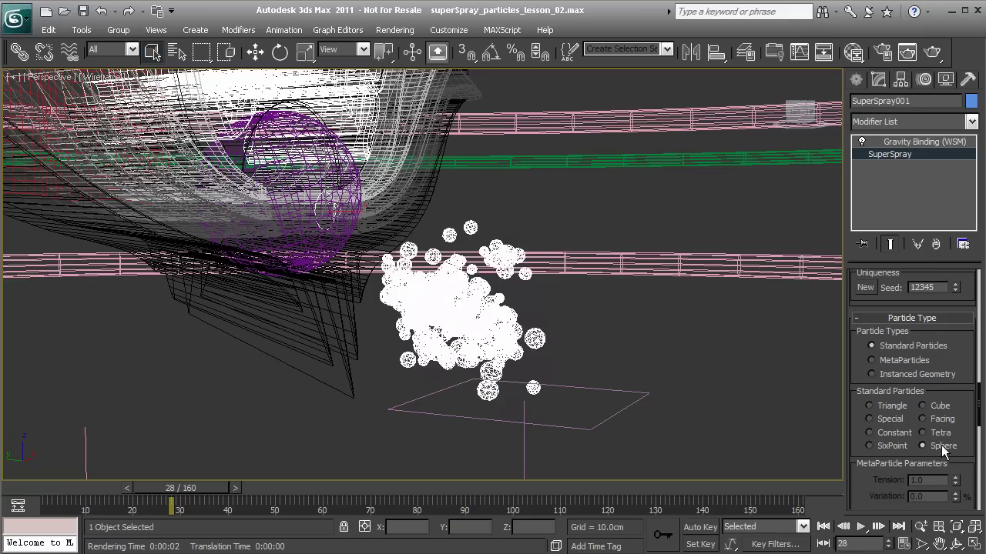
pyautogui.moveTo(957, 344); pyautogui.dragTo(949, 452)
pyautogui.moveTo(956, 310); pyautogui.dragTo(933, 351)
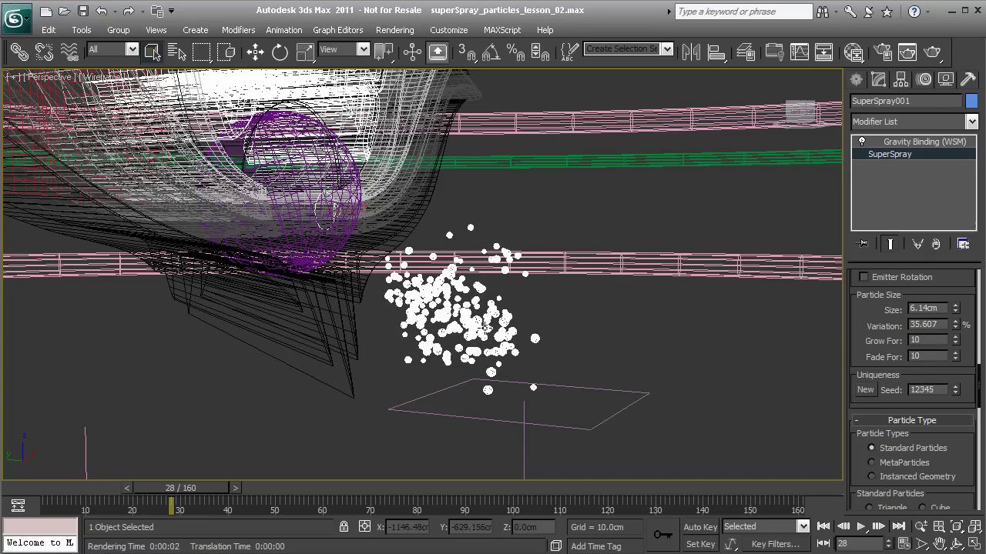
pyautogui.click(581, 349)
pyautogui.hotkey('shift', 'q')
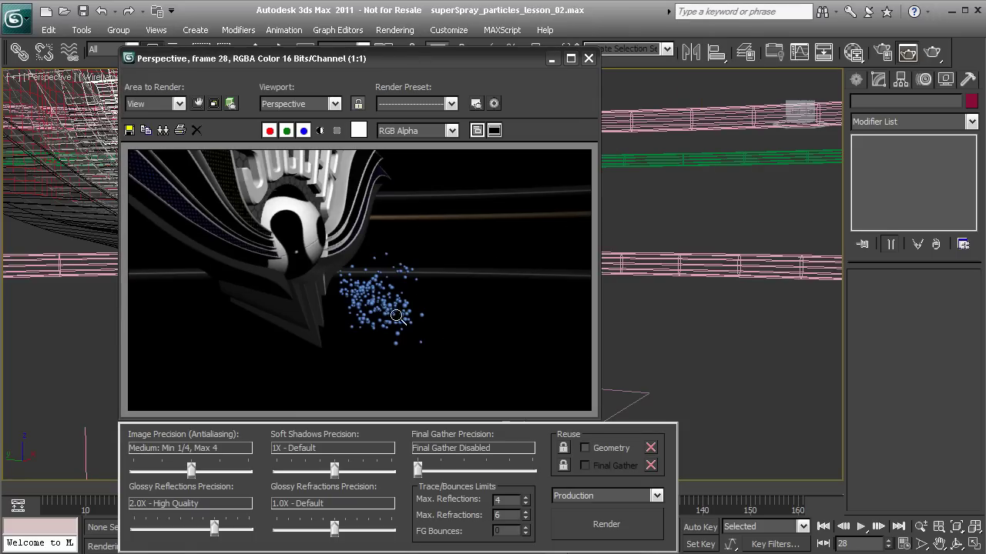
pyautogui.click(588, 59)
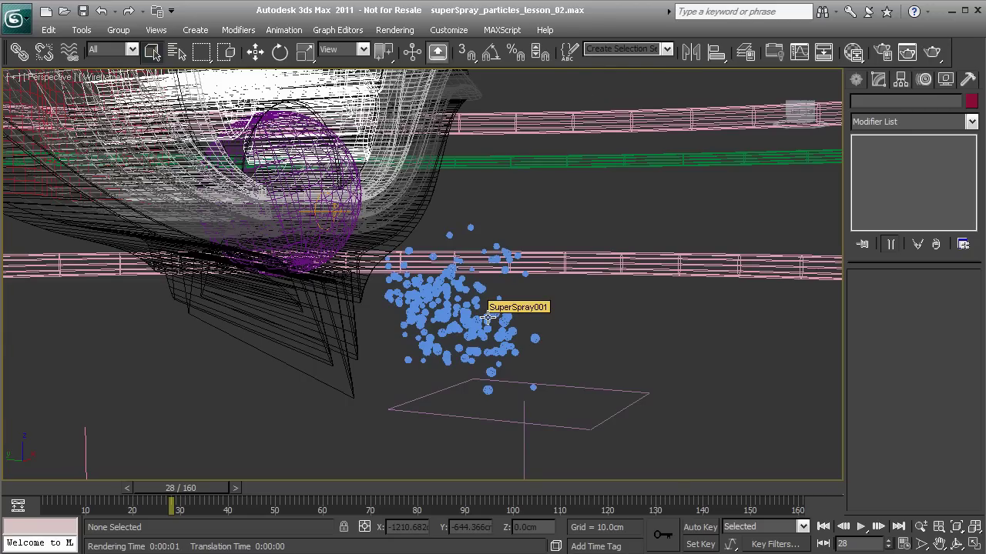
# Step: Open the Slate Material Editor with M and add a Standard material node, Material #63
pyautogui.press('m')
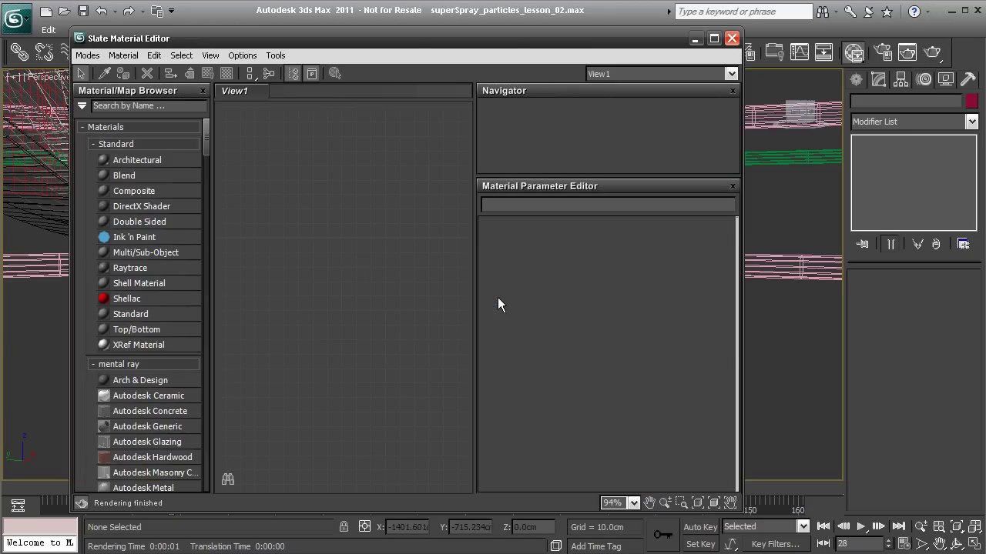
pyautogui.moveTo(282, 41); pyautogui.dragTo(258, 29)
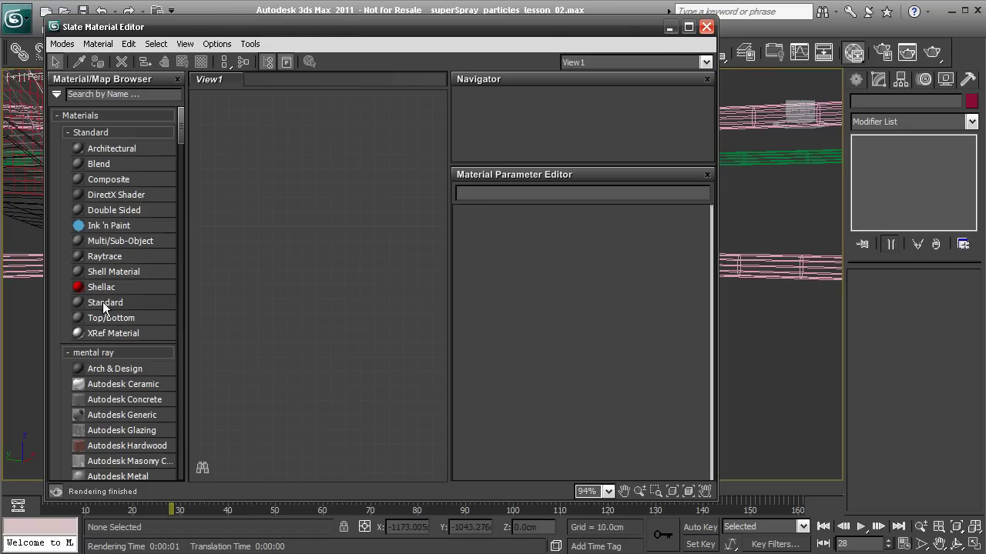
pyautogui.moveTo(280, 283); pyautogui.dragTo(281, 279)
pyautogui.moveTo(323, 240); pyautogui.dragTo(353, 212)
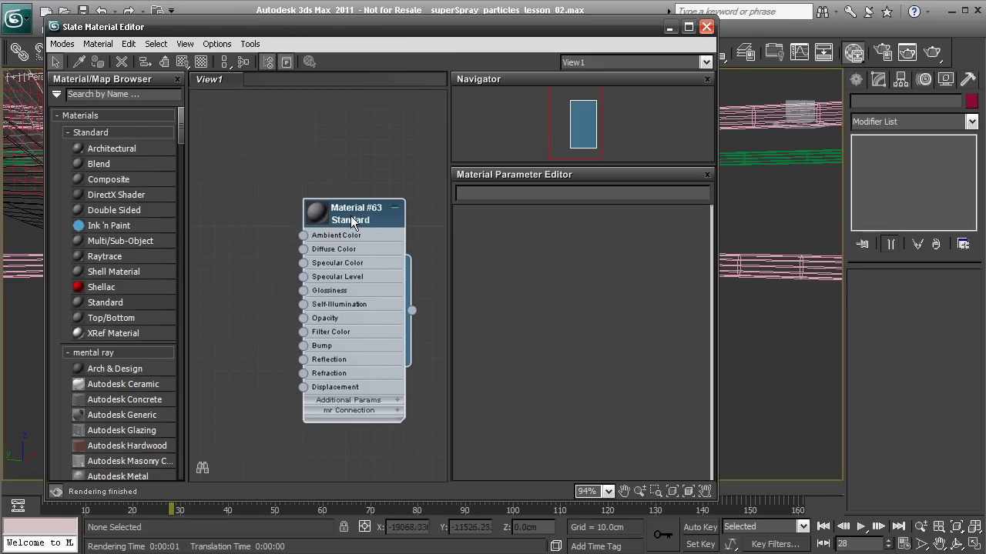
pyautogui.doubleClick(354, 221)
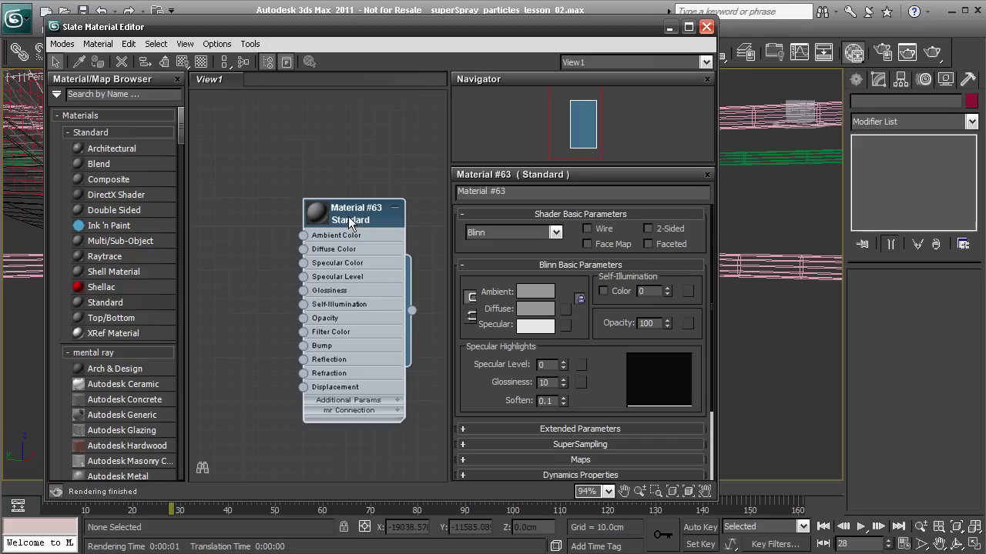
pyautogui.moveTo(352, 164); pyautogui.dragTo(346, 171, button='middle')
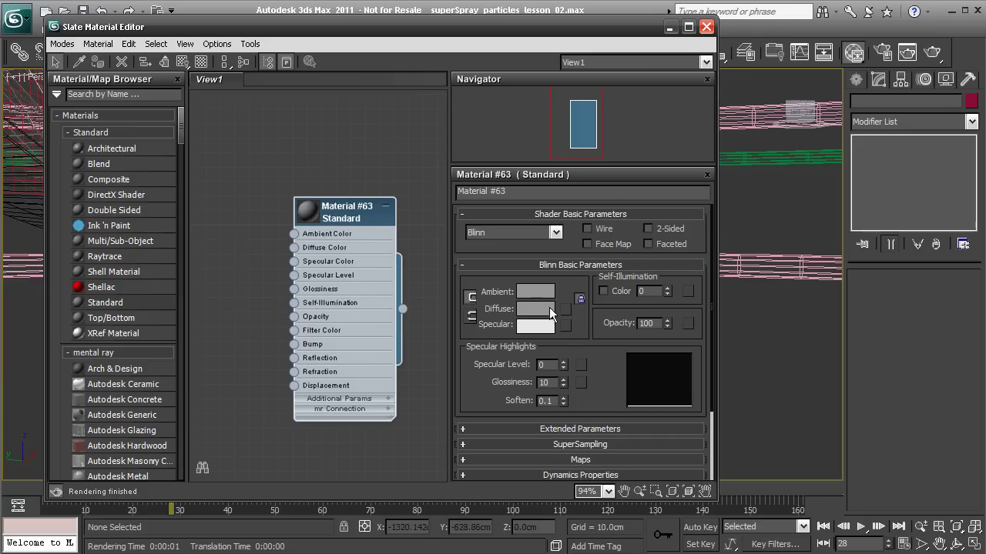
# Step: Make Material #63's ambient and diffuse black and enable Self-Illumination Color
pyautogui.click(527, 294)
pyautogui.moveTo(325, 129); pyautogui.dragTo(275, 136)
pyautogui.click(342, 176)
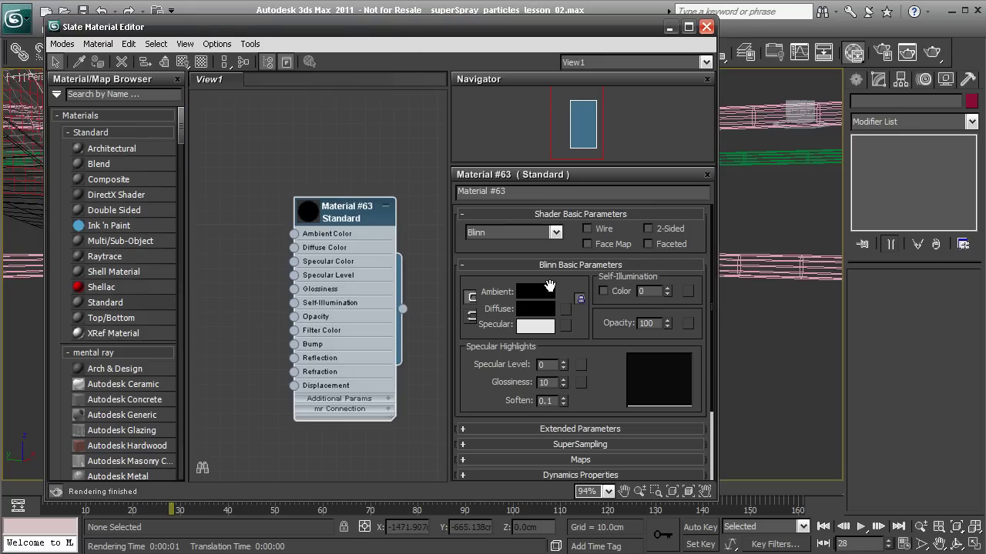
pyautogui.click(603, 292)
# Step: Set Material #63's self-illumination colour to pale yellow (RGB 236, 235, 167)
pyautogui.click(654, 292)
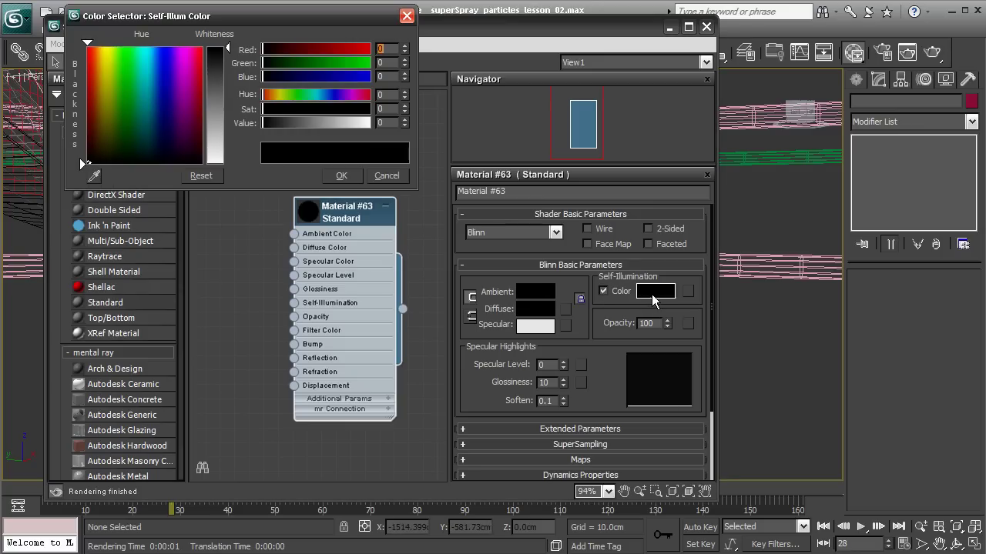
pyautogui.moveTo(266, 97); pyautogui.dragTo(279, 99)
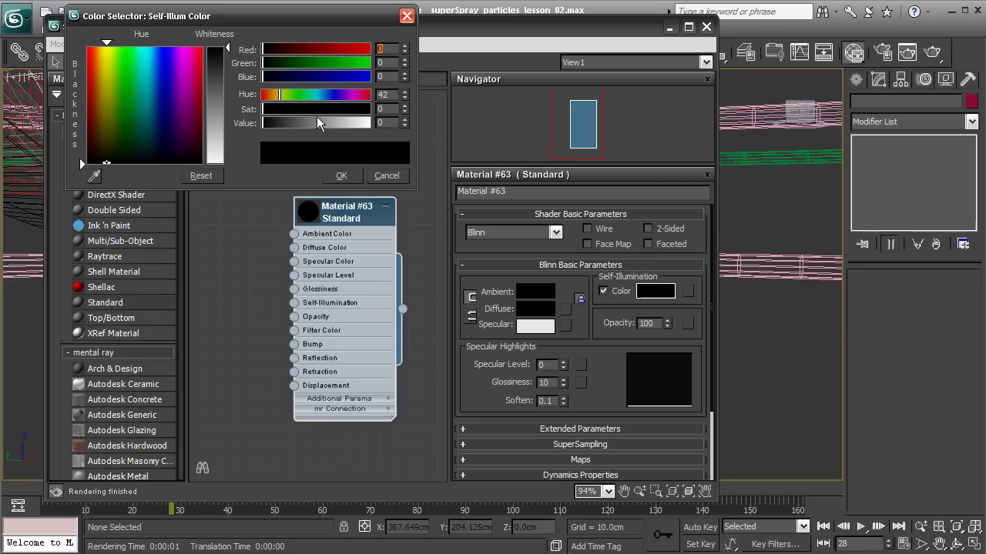
pyautogui.moveTo(346, 123); pyautogui.dragTo(289, 109)
pyautogui.click(342, 176)
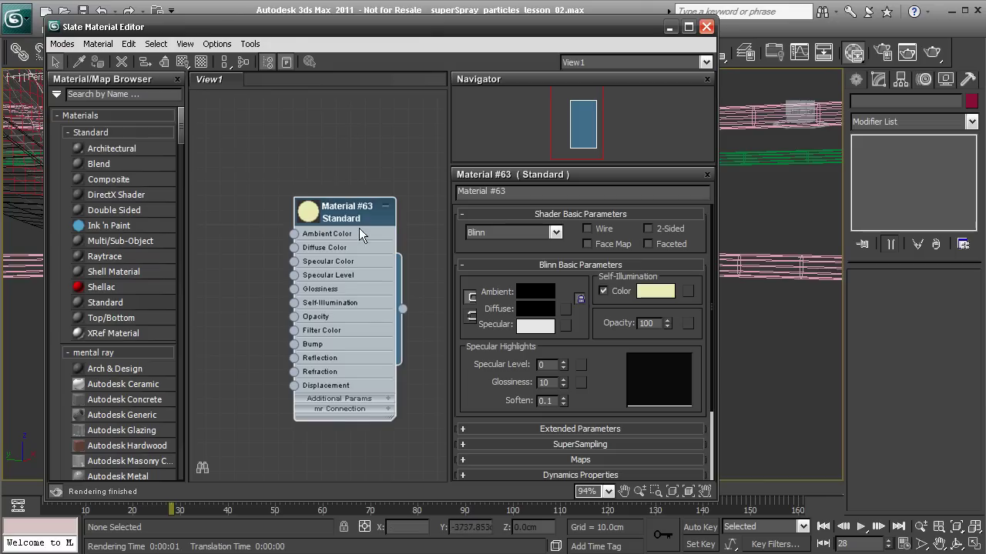
# Step: Rearrange the Slate editor, wire Material #63 onto SuperSpray001, then close the editor
pyautogui.moveTo(359, 228); pyautogui.dragTo(344, 219)
pyautogui.moveTo(499, 29); pyautogui.dragTo(456, 22)
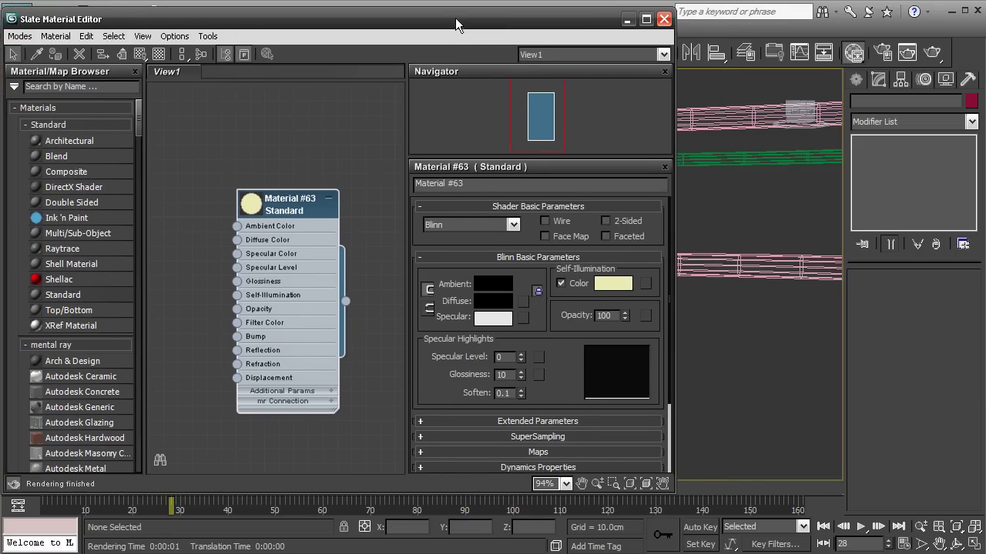
pyautogui.moveTo(675, 298); pyautogui.dragTo(535, 299)
pyautogui.moveTo(258, 20); pyautogui.dragTo(176, 14)
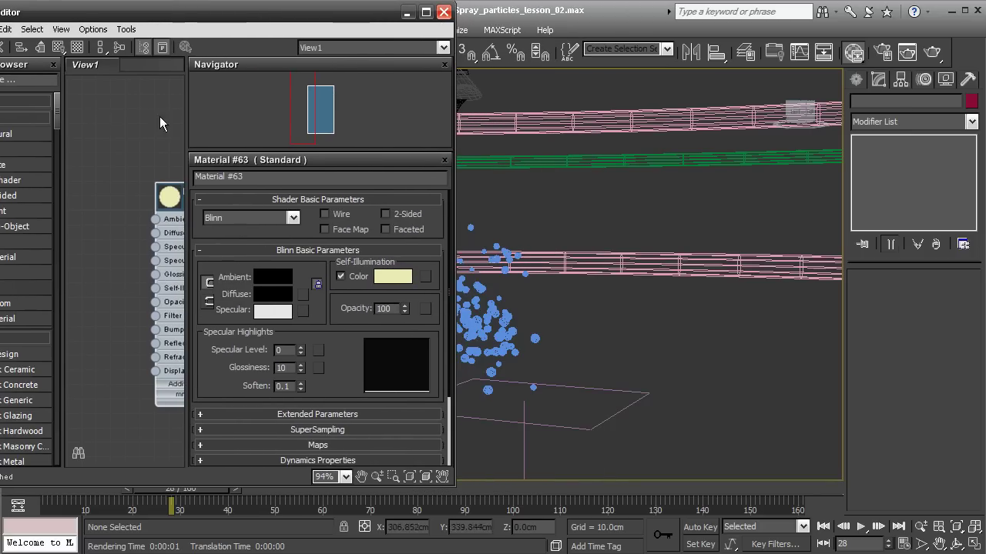
pyautogui.moveTo(171, 193); pyautogui.dragTo(82, 182)
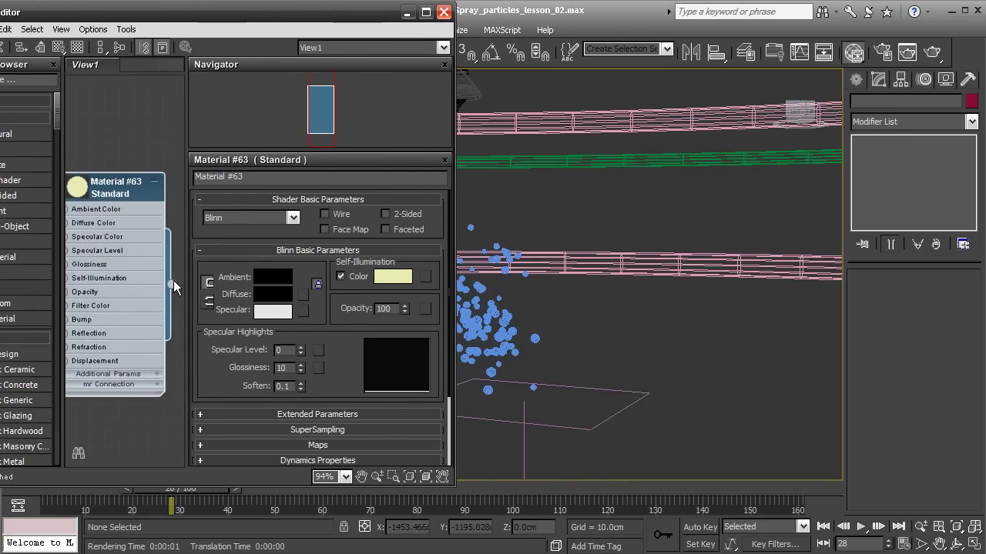
pyautogui.moveTo(171, 284); pyautogui.dragTo(506, 320)
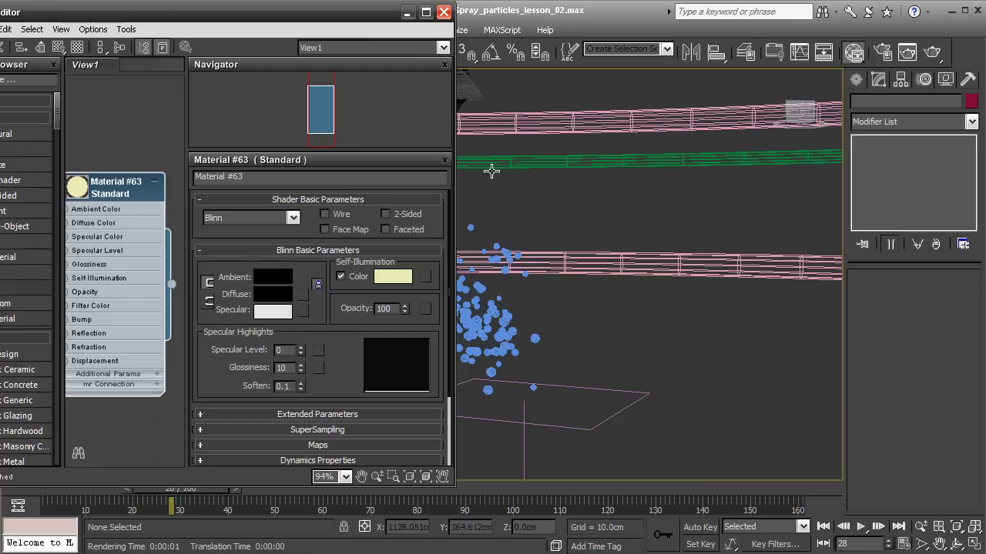
pyautogui.click(444, 12)
# Step: Render frame 28 of the Perspective view with Shift+Q to see the pale spheres
pyautogui.hotkey('shift', 'q')
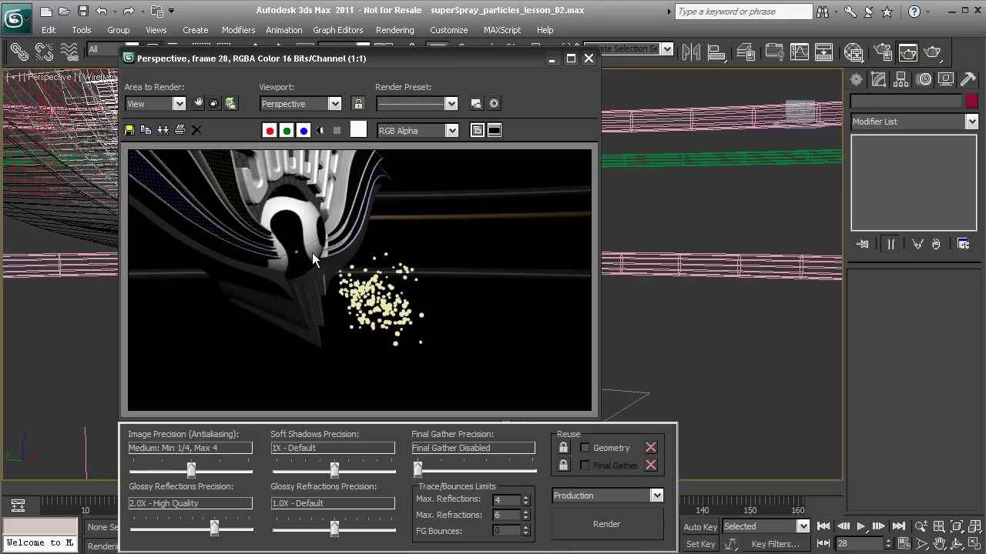
# Step: Enable mental ray Motion Blur with a 1.0 shutter duration in Render Setup and re-render frame 28
pyautogui.click(477, 104)
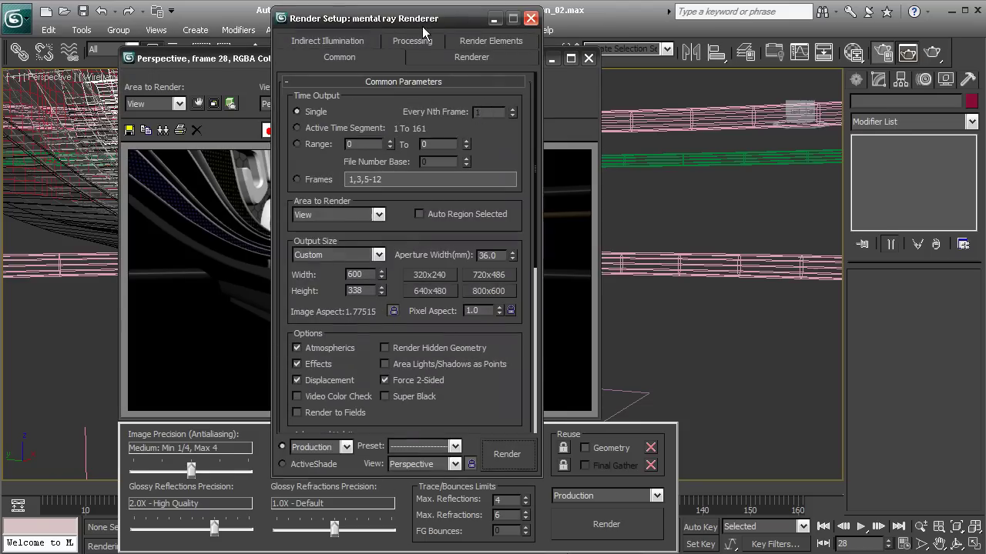
pyautogui.moveTo(420, 39); pyautogui.dragTo(710, 42)
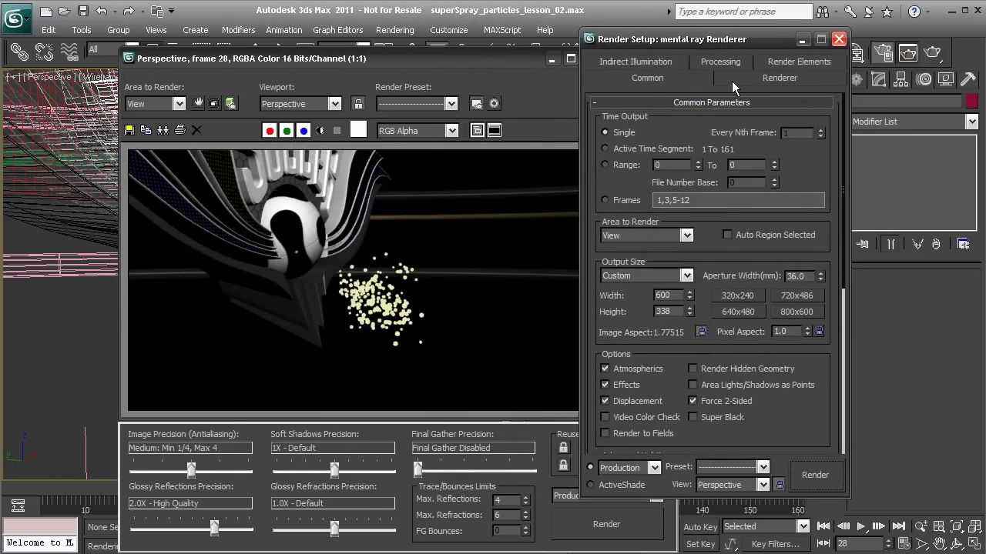
pyautogui.click(731, 78)
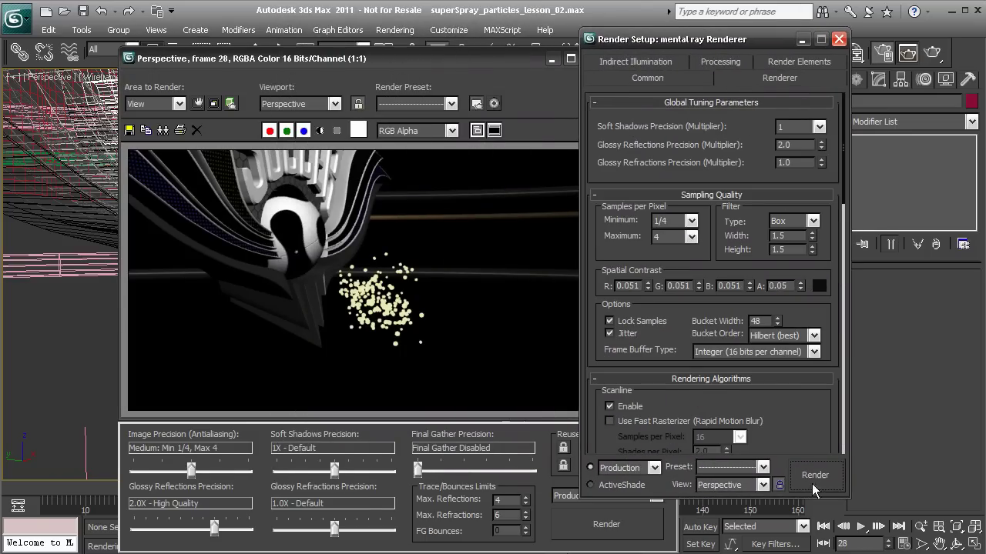
pyautogui.moveTo(801, 419); pyautogui.dragTo(785, 281)
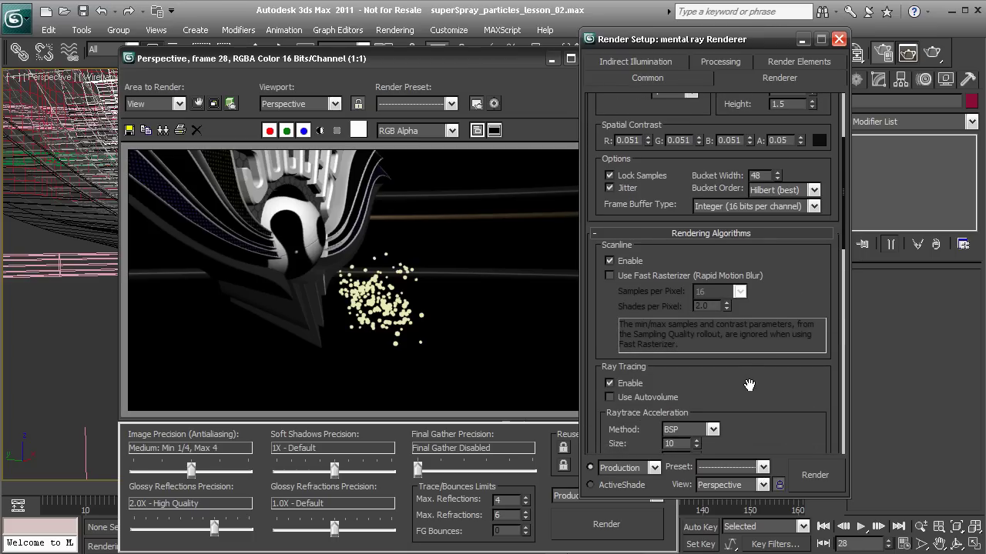
pyautogui.moveTo(750, 385)
pyautogui.mouseDown()
pyautogui.moveTo(763, 267)
pyautogui.moveTo(755, 192)
pyautogui.mouseUp()
pyautogui.moveTo(711, 423); pyautogui.dragTo(702, 387)
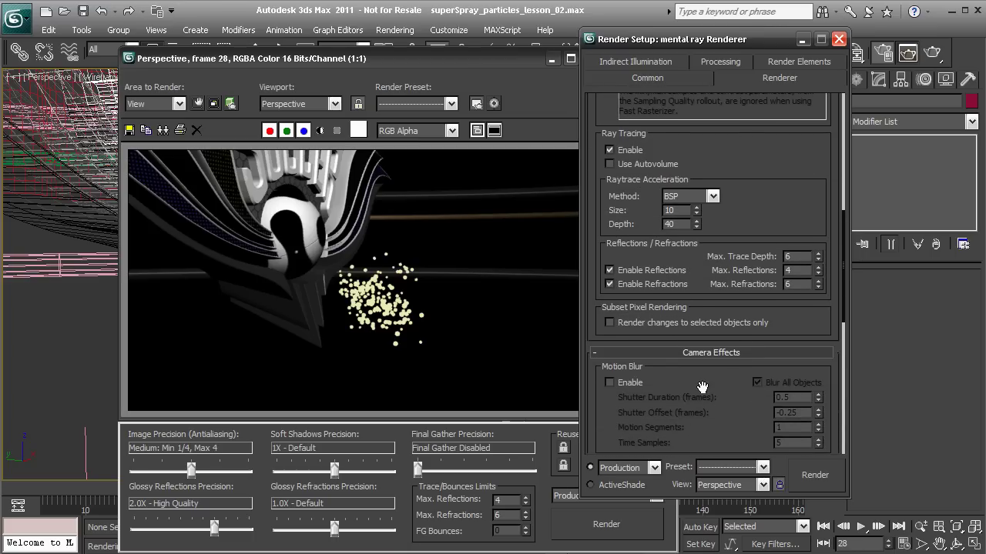
pyautogui.click(625, 384)
pyautogui.click(821, 479)
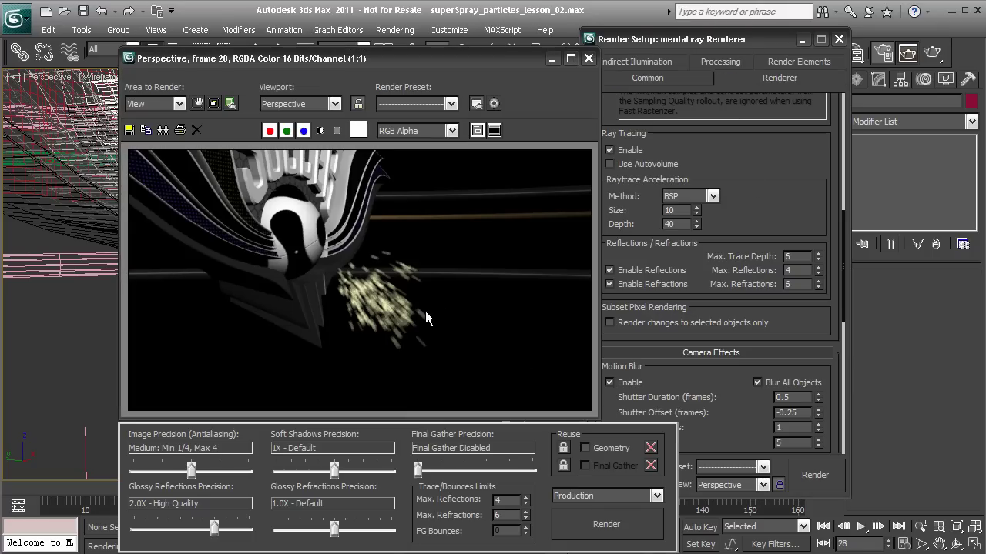
pyautogui.doubleClick(801, 397)
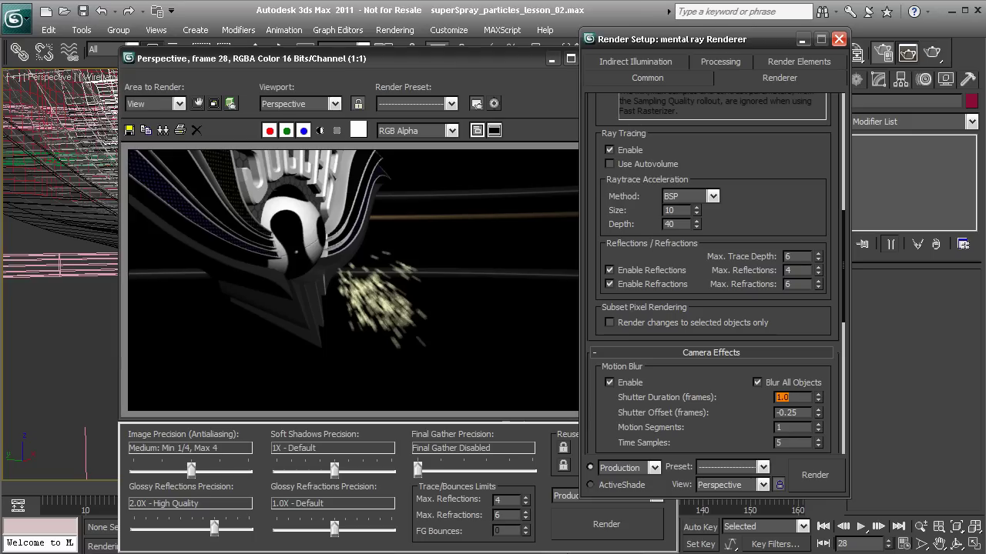
pyautogui.click(626, 539)
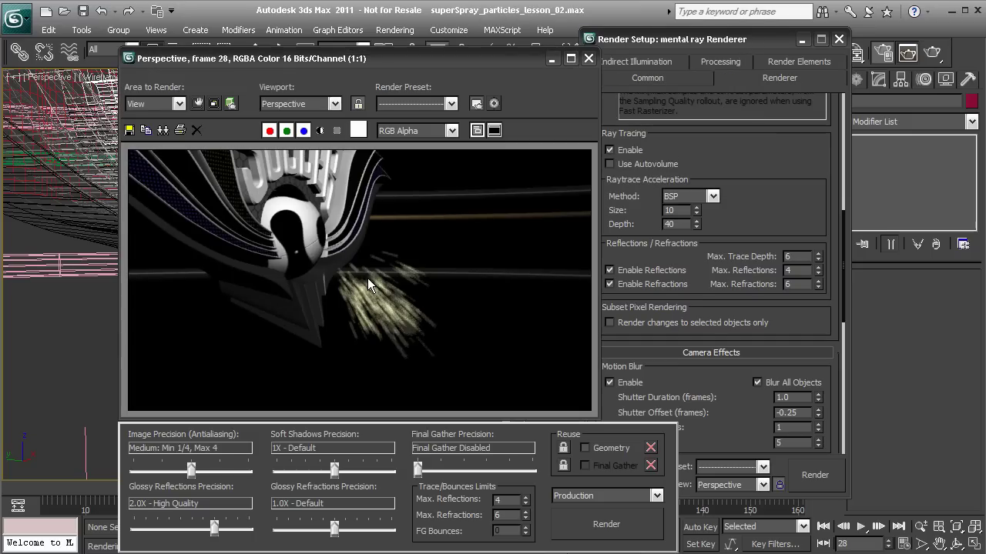
# Step: Close the render windows and select the original emitter SuperSpray001
pyautogui.click(589, 58)
pyautogui.click(839, 45)
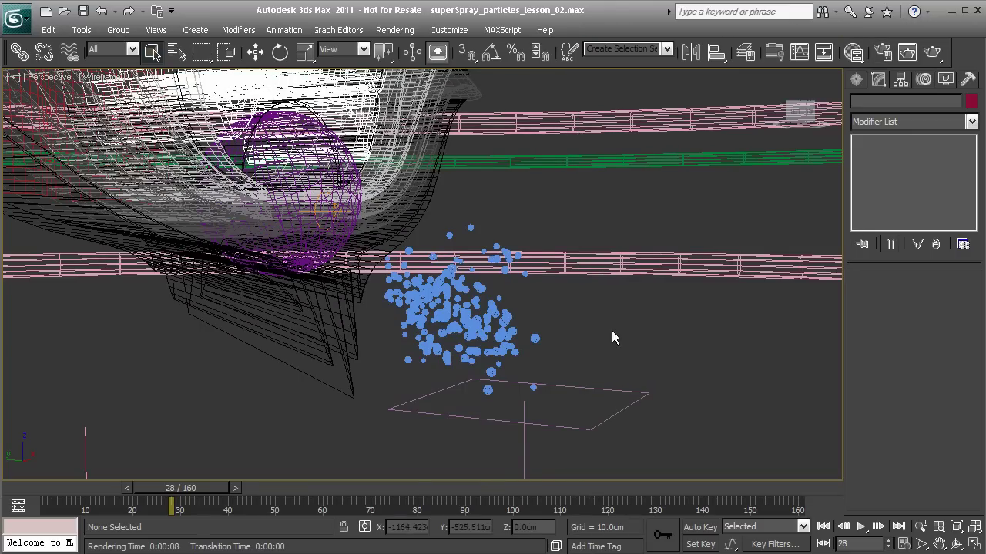
pyautogui.keyDown('alt'); pyautogui.moveTo(612, 331); pyautogui.dragTo(512, 358, button='middle'); pyautogui.keyUp('alt')
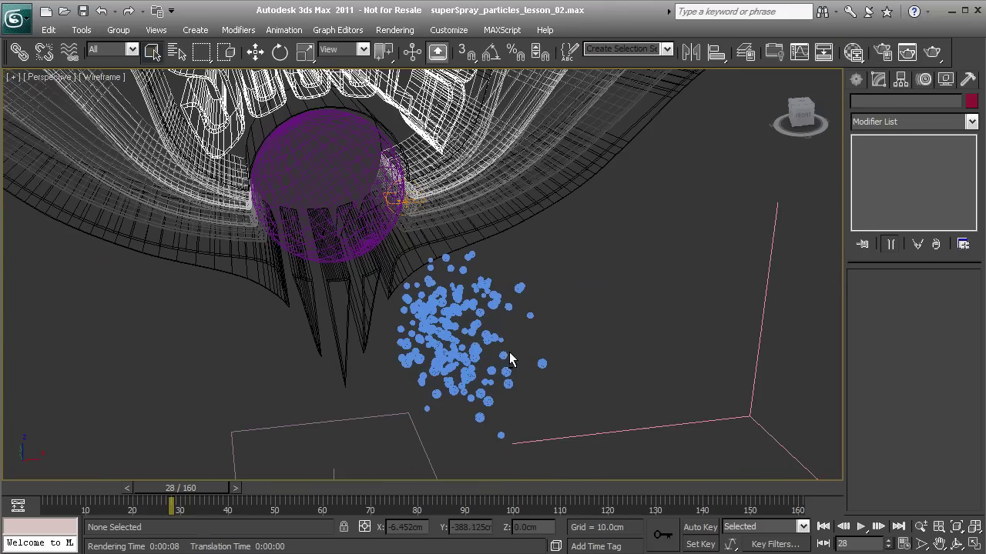
pyautogui.click(416, 203)
pyautogui.click(408, 200)
pyautogui.keyDown('alt'); pyautogui.moveTo(440, 218); pyautogui.dragTo(502, 245, button='middle'); pyautogui.keyUp('alt')
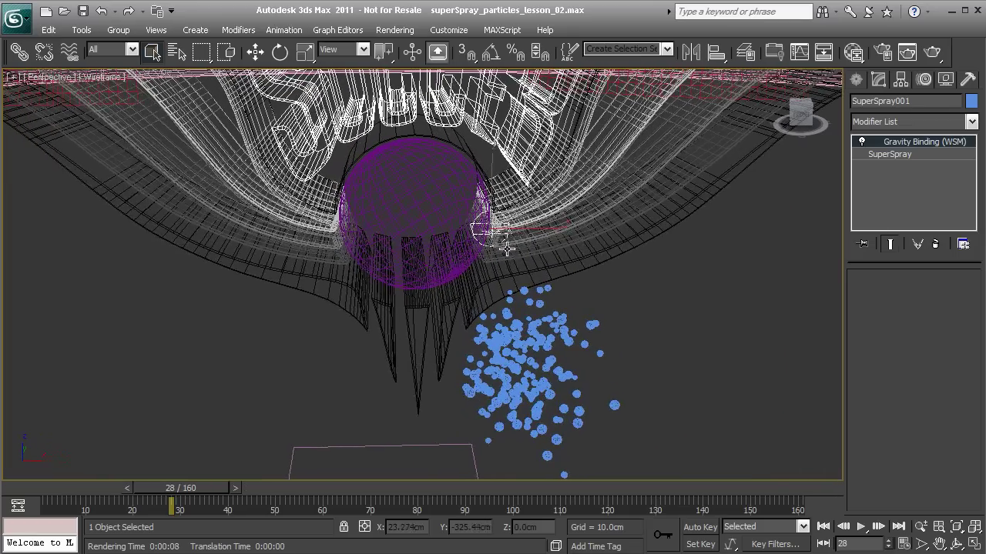
# Step: Shift-move a copy of the emitter to the ball's left side as SuperSpray002
pyautogui.press('w')
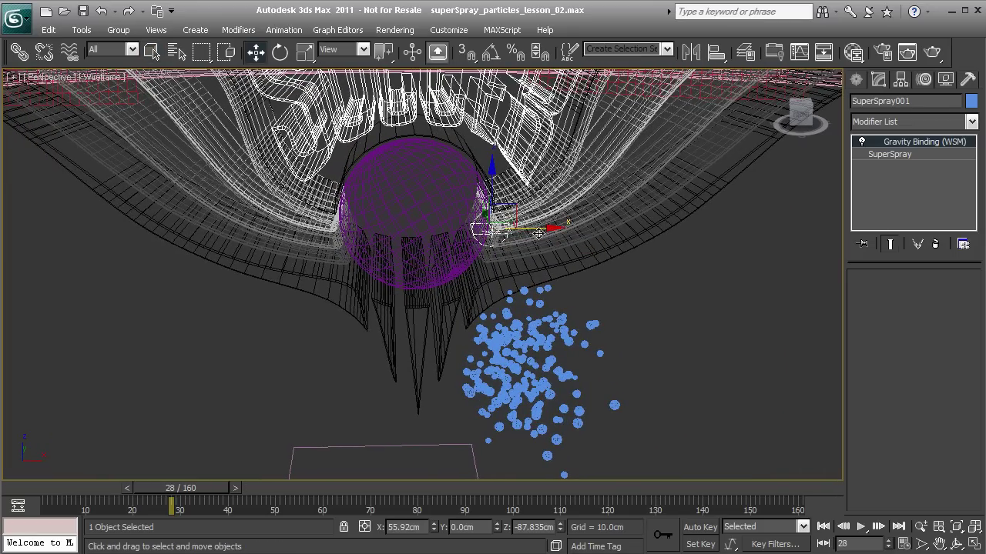
pyautogui.click(549, 227)
pyautogui.moveTo(548, 227); pyautogui.dragTo(399, 229)
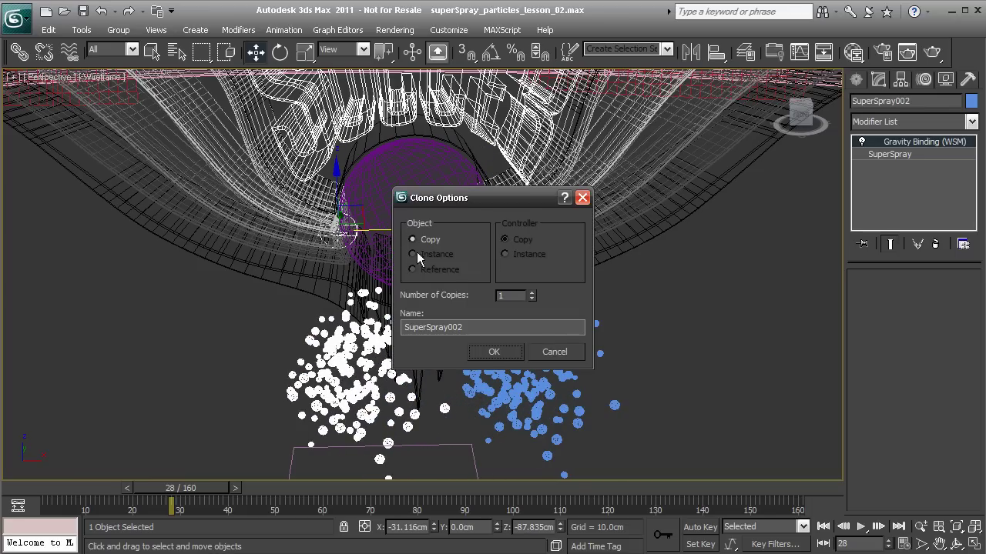
pyautogui.click(485, 351)
pyautogui.keyDown('alt'); pyautogui.moveTo(486, 351); pyautogui.dragTo(347, 356, button='middle'); pyautogui.keyUp('alt')
pyautogui.moveTo(193, 480)
pyautogui.mouseDown()
pyautogui.moveTo(164, 482)
pyautogui.moveTo(207, 477)
pyautogui.moveTo(191, 471)
pyautogui.mouseUp()
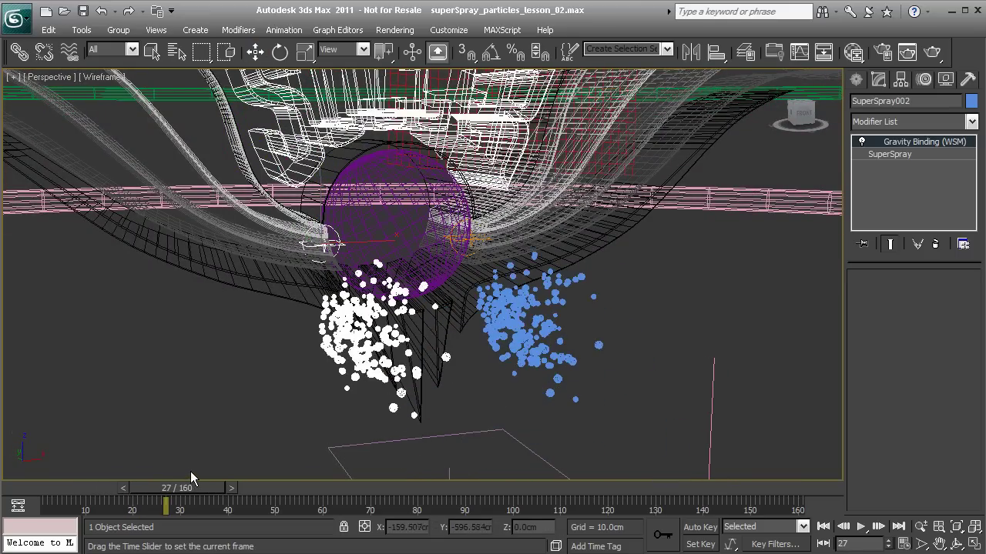
pyautogui.press('w')
pyautogui.keyDown('alt'); pyautogui.moveTo(355, 420); pyautogui.dragTo(329, 368, button='middle'); pyautogui.keyUp('alt')
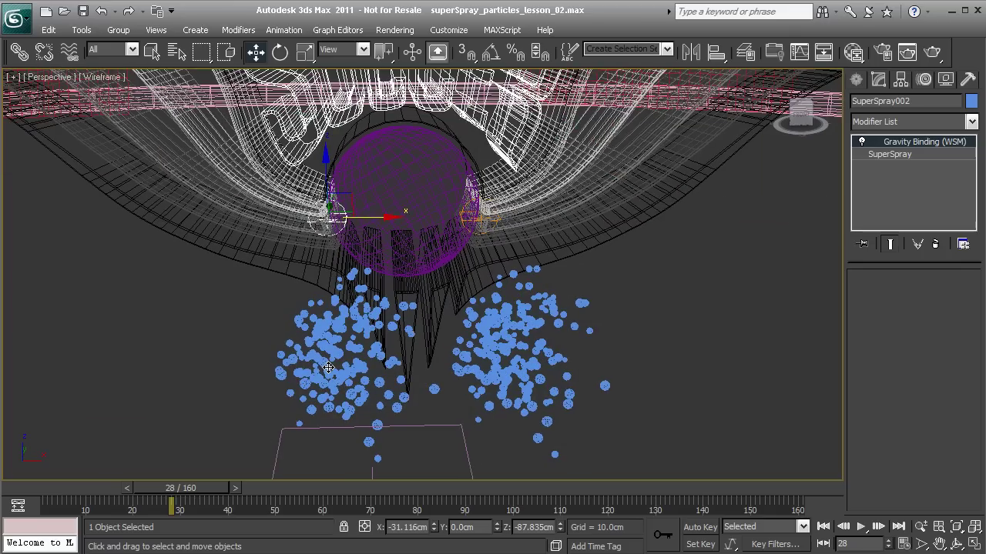
# Step: Select the copied emitter SuperSpray002
pyautogui.click(314, 368)
pyautogui.click(308, 352)
pyautogui.keyDown('alt'); pyautogui.moveTo(297, 344); pyautogui.dragTo(281, 346, button='middle'); pyautogui.keyUp('alt')
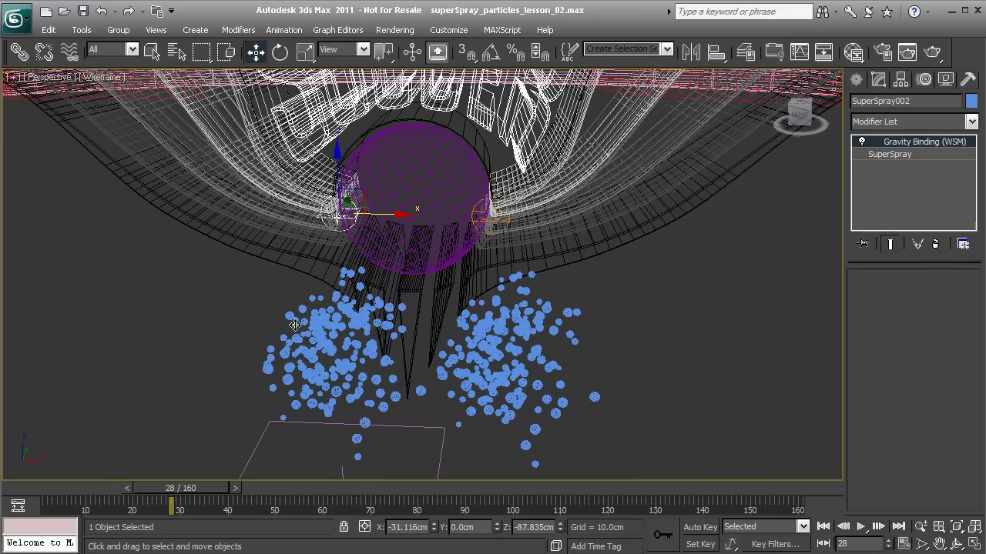
pyautogui.click(305, 332)
pyautogui.click(319, 340)
# Step: Generate a new Uniqueness seed for SuperSpray002, ending at 6441 instead of 12345
pyautogui.click(893, 154)
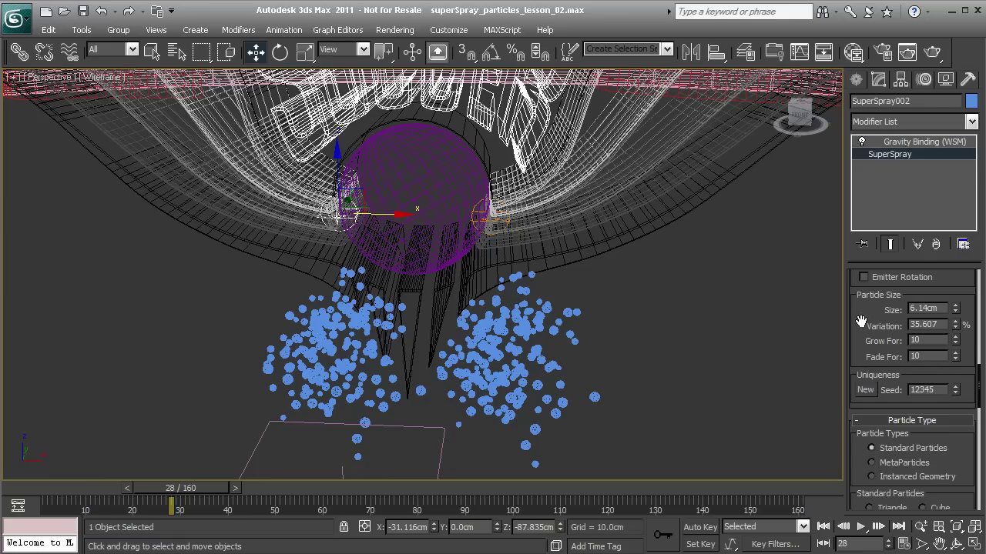
pyautogui.moveTo(859, 324); pyautogui.dragTo(860, 292)
pyautogui.click(865, 358)
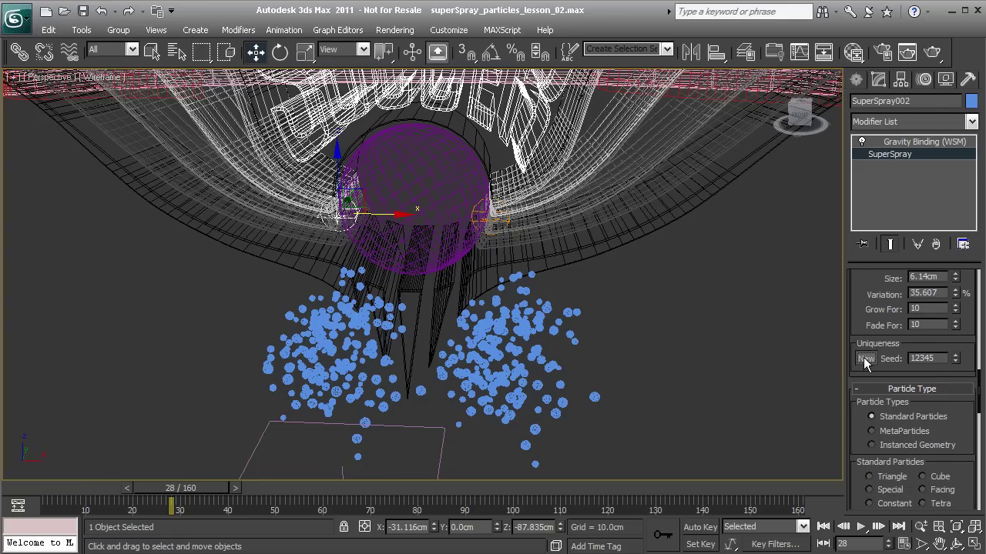
pyautogui.click(865, 358)
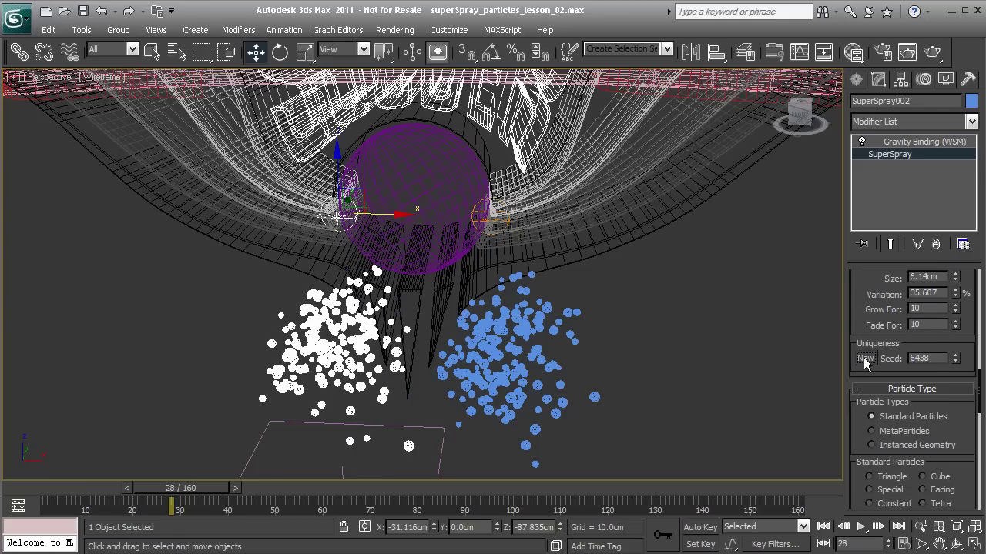
pyautogui.click(865, 360)
pyautogui.keyDown('alt'); pyautogui.moveTo(576, 331); pyautogui.dragTo(596, 329, button='middle'); pyautogui.keyUp('alt')
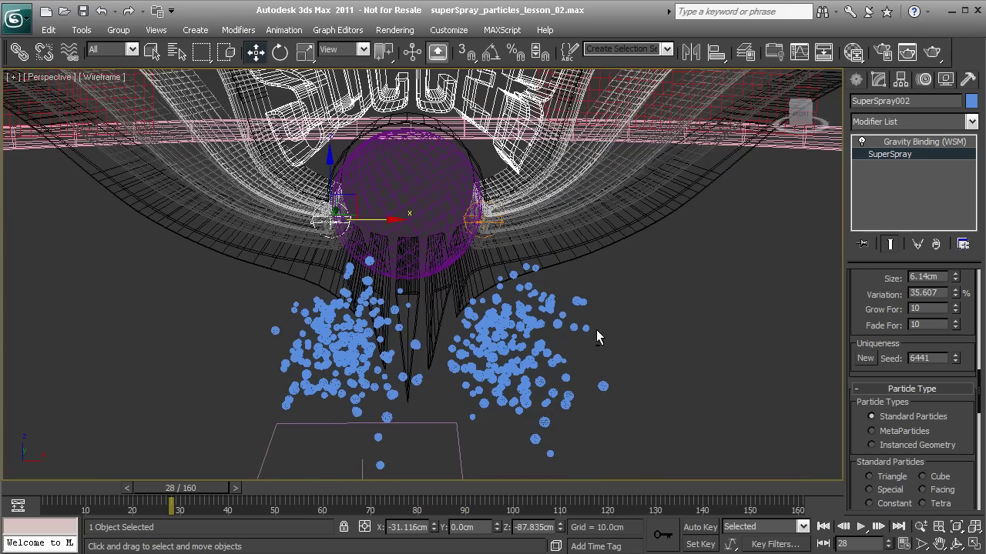
pyautogui.click(865, 358)
pyautogui.click(678, 356)
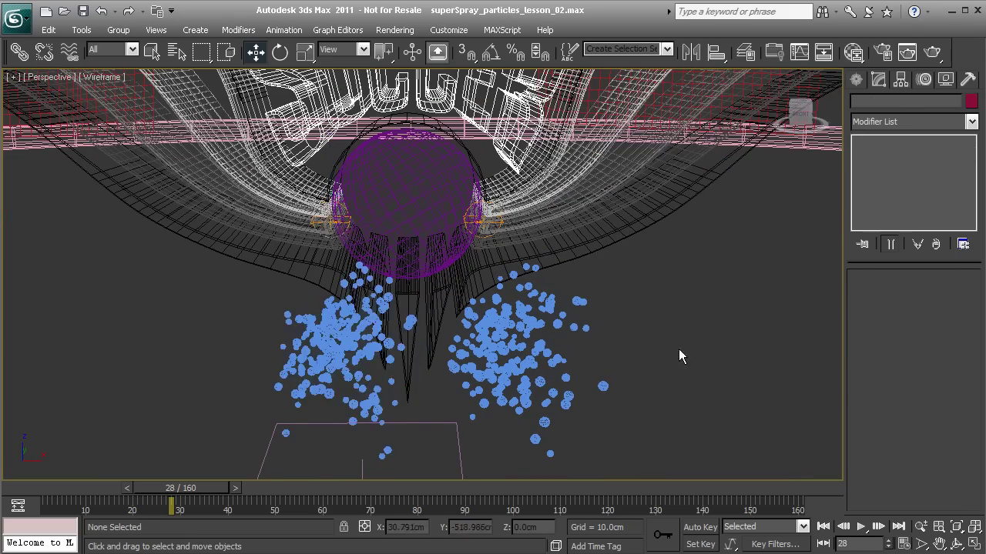
pyautogui.keyDown('alt'); pyautogui.moveTo(677, 357); pyautogui.dragTo(529, 321, button='middle'); pyautogui.keyUp('alt')
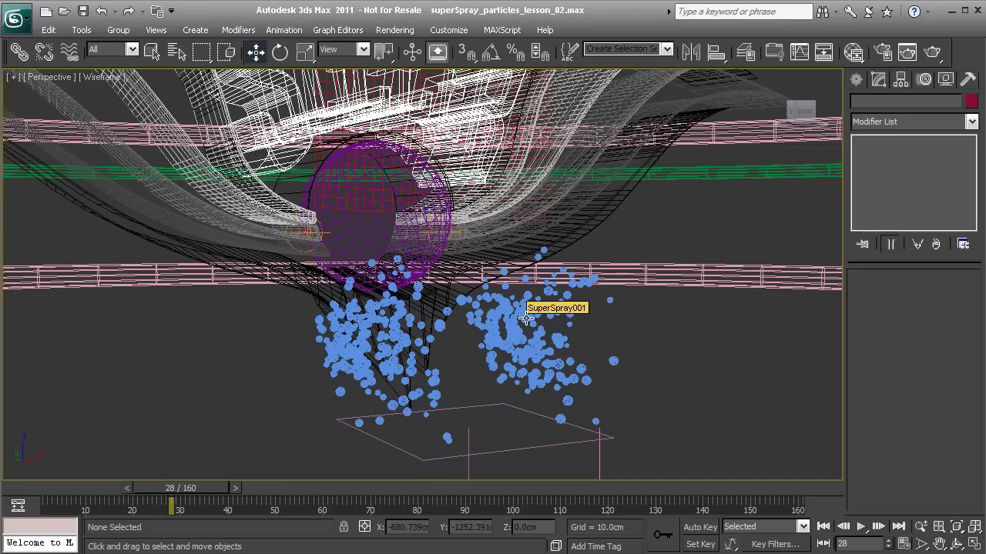
# Step: Render frame 28 with Shift+Q, showing both motion-blurred sprays beneath the ball
pyautogui.hotkey('shift', 'q')
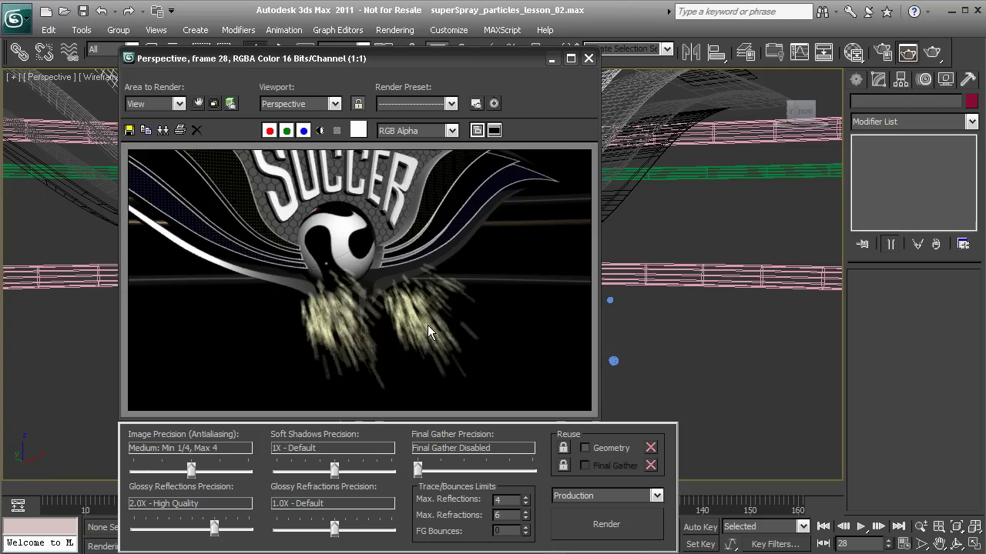
pyautogui.moveTo(446, 63); pyautogui.dragTo(433, 45)
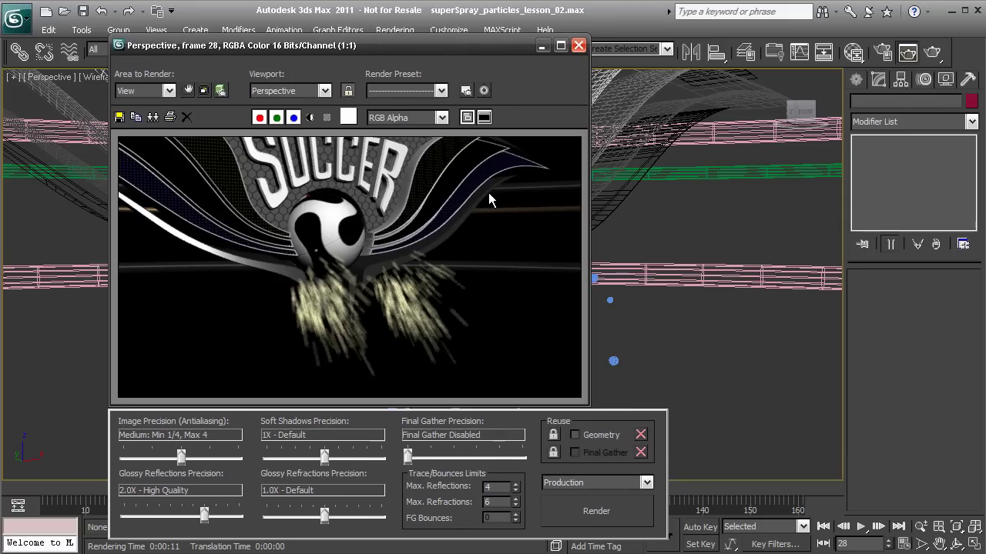